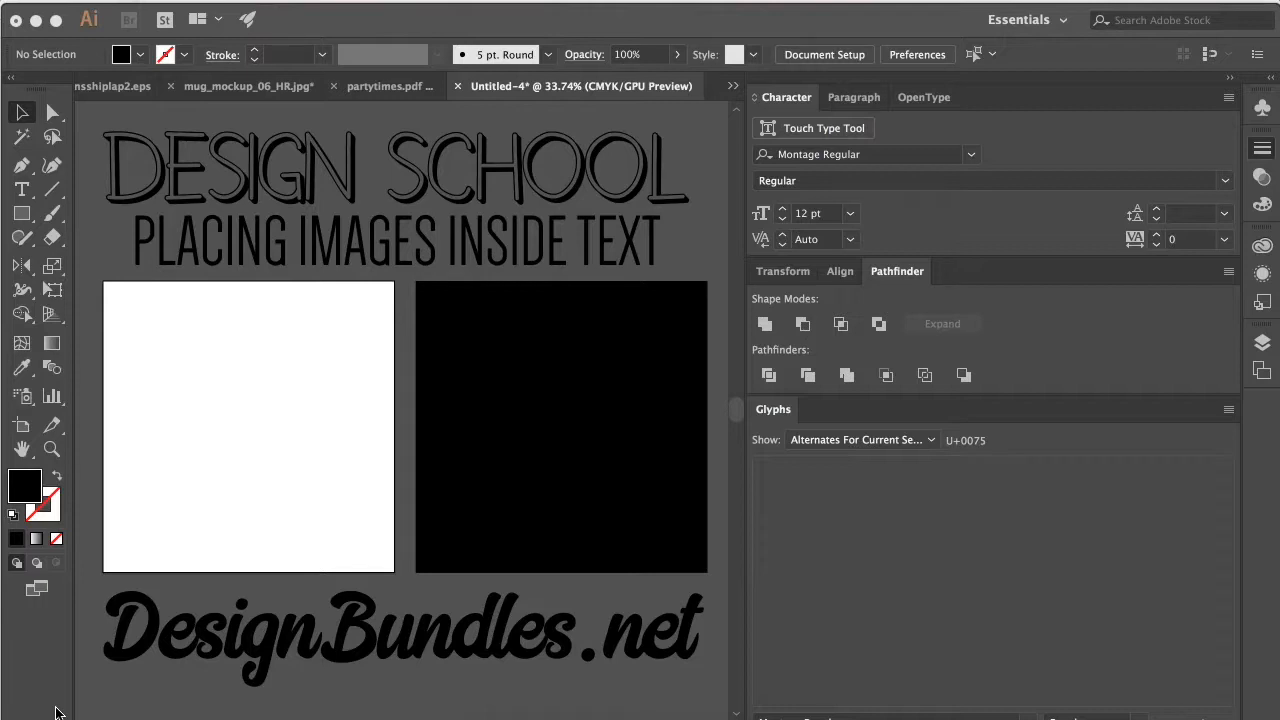
Place the p3.jpg reindeer pattern from the Nordic Christmas Set patterns folder as an embedded image over the white square.
{"action": "left_click", "coordinate": [151, 349]}
{"action": "left_click", "coordinate": [172, 2]}
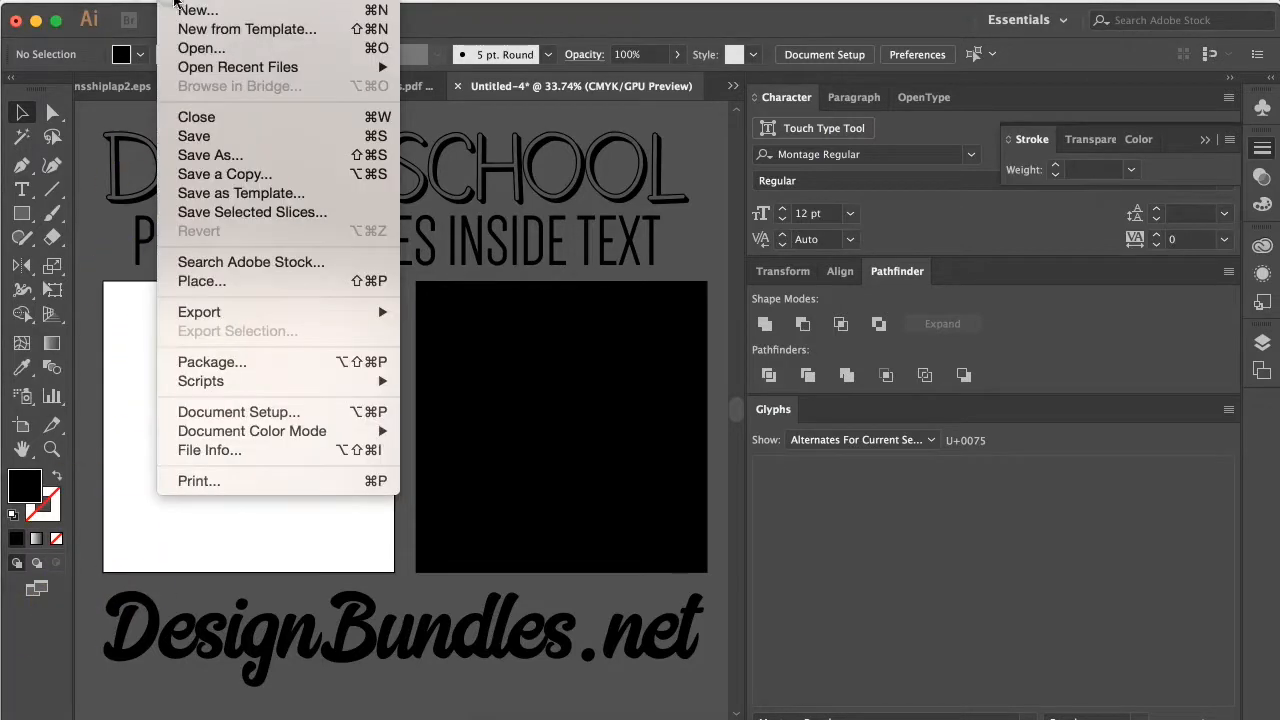
{"action": "left_click", "coordinate": [268, 281]}
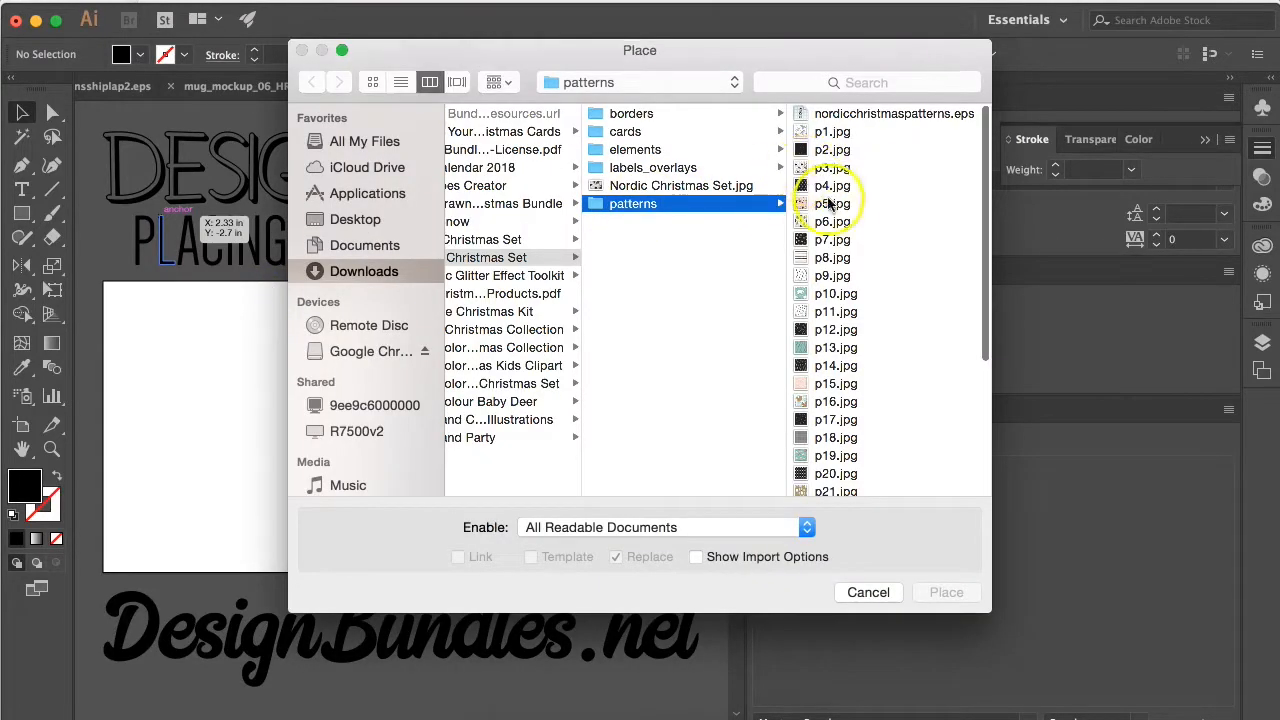
{"action": "left_click", "coordinate": [830, 168]}
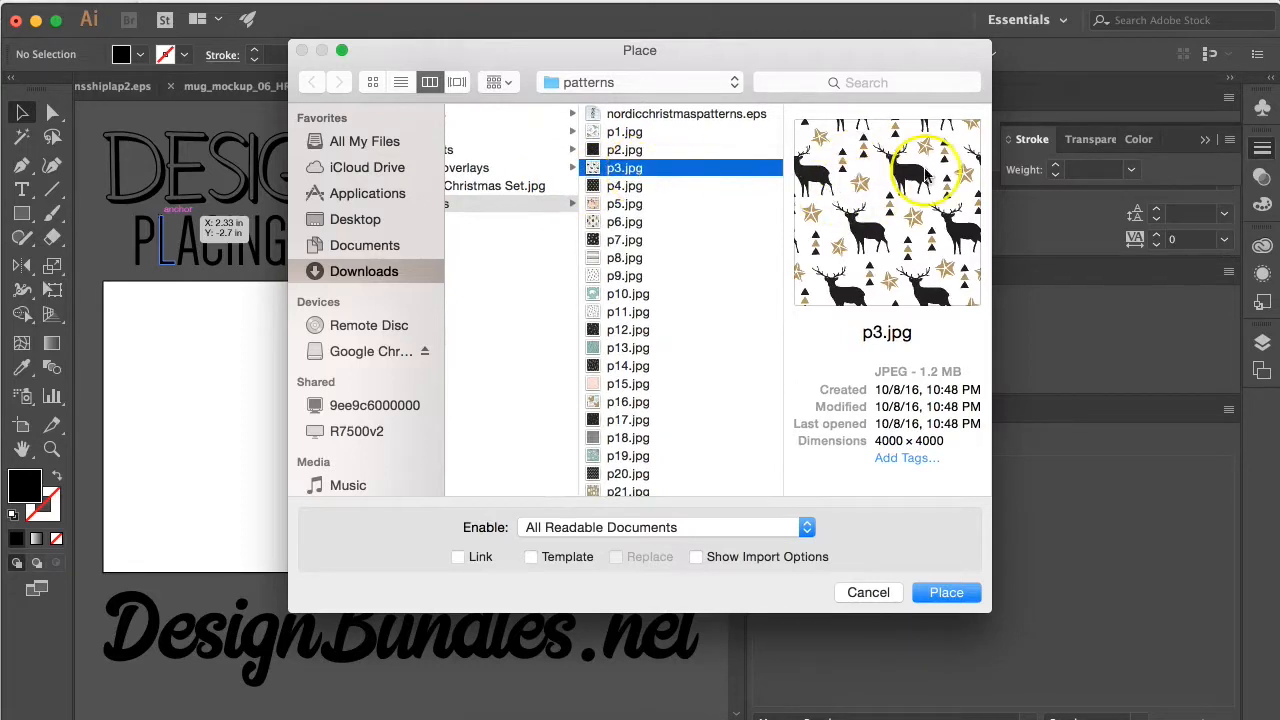
{"action": "left_click", "coordinate": [946, 592]}
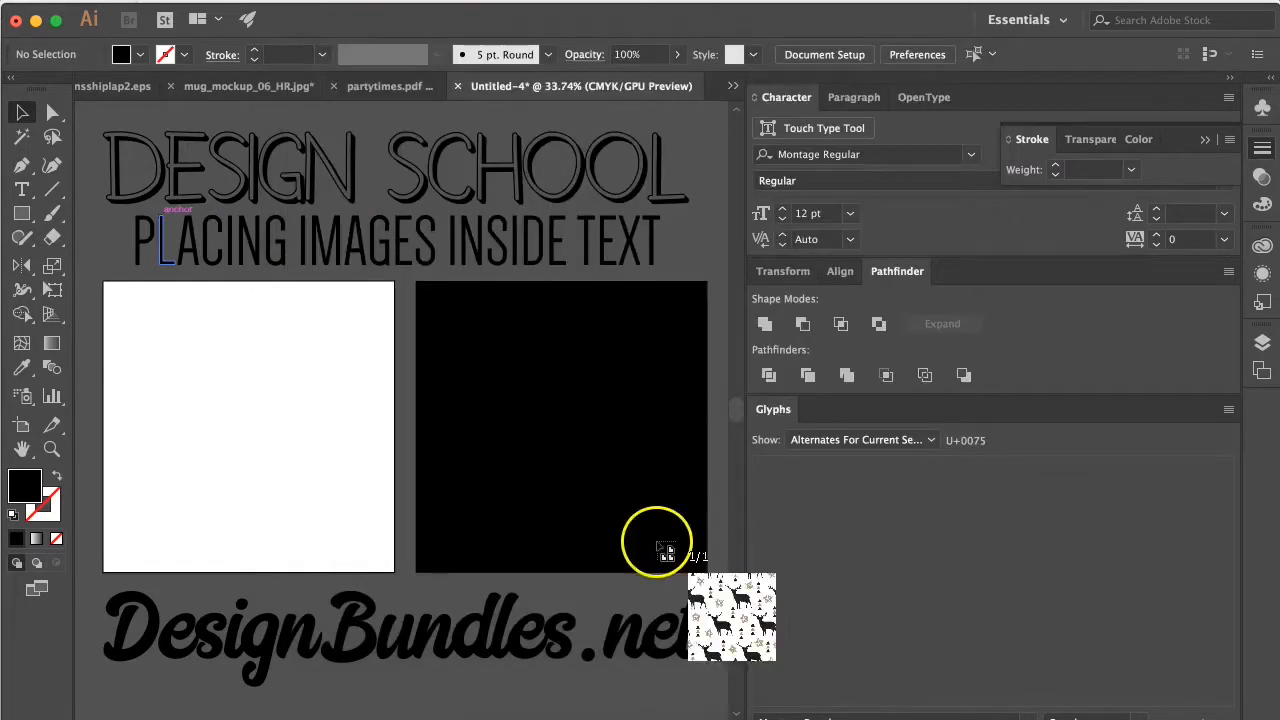
{"action": "left_click", "coordinate": [122, 348]}
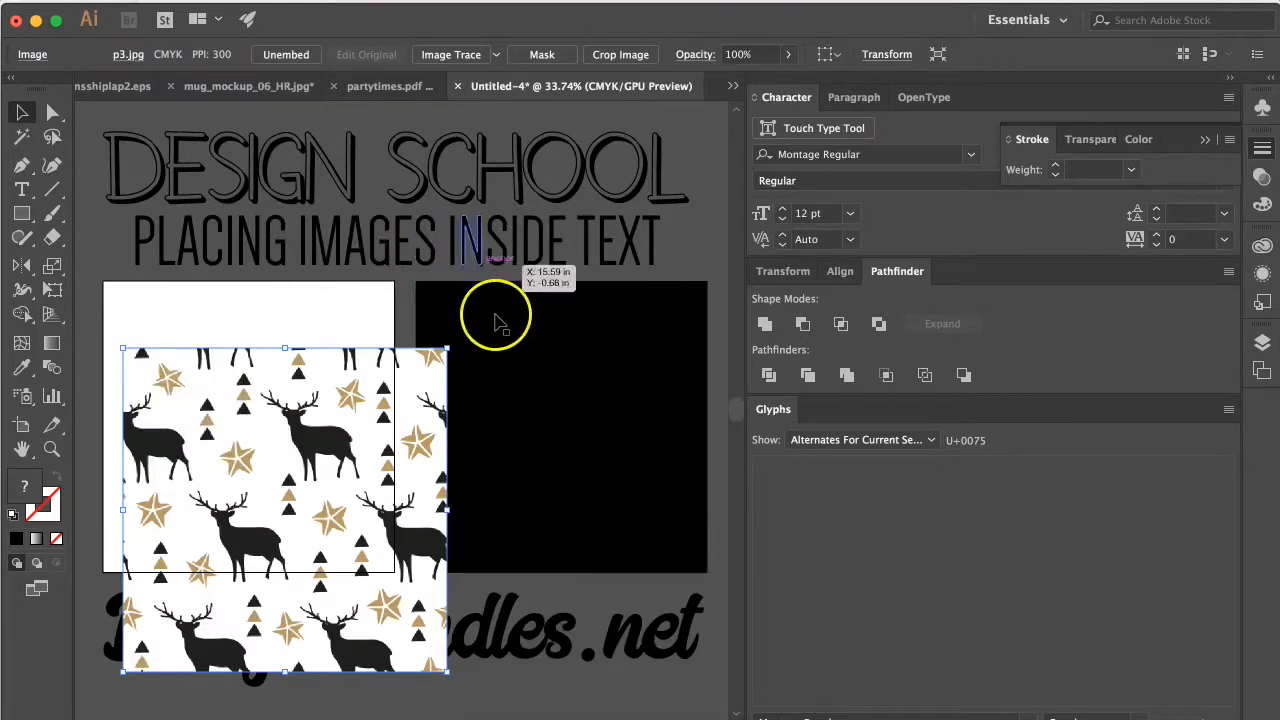
Scale the pattern image down to about 10.4 in square and centre it inside the white square.
{"action": "left_click_drag", "start_coordinate": [448, 350], "coordinate": [376, 416]}
{"action": "left_click_drag", "start_coordinate": [289, 482], "coordinate": [289, 364]}
{"action": "left_click", "coordinate": [232, 370]}
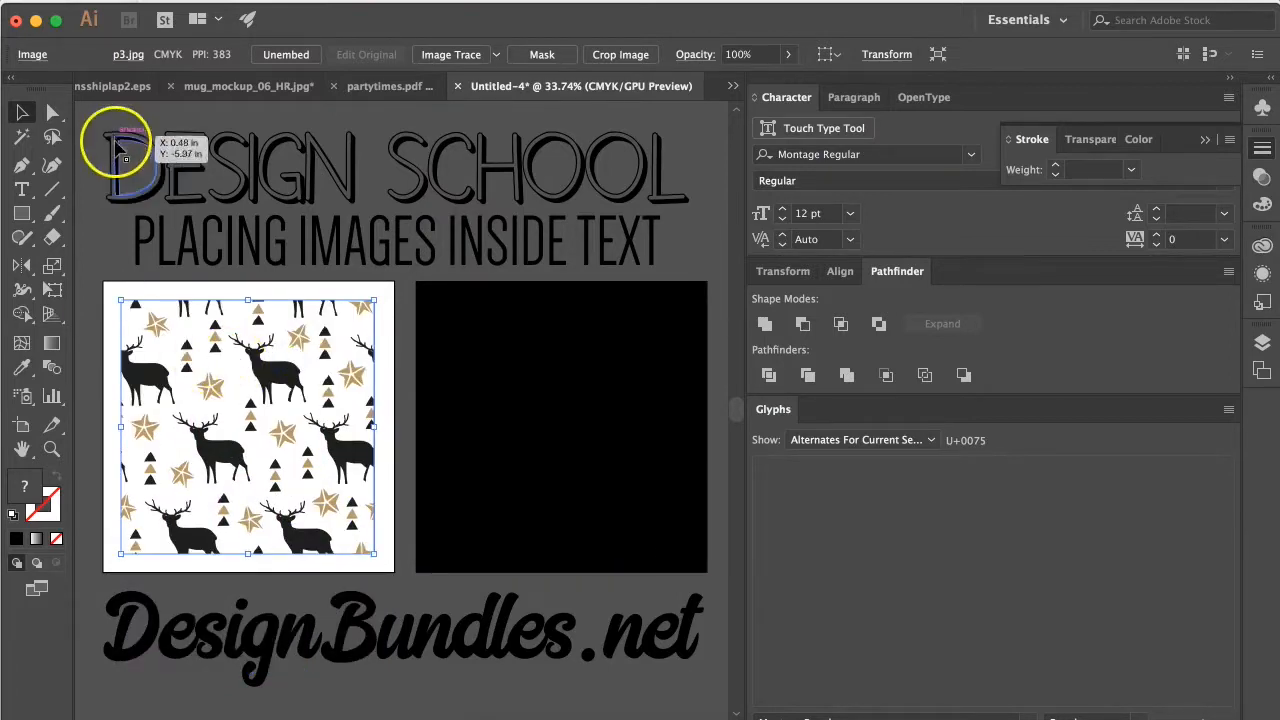
Add the text "FontBundles" in Montage Regular, enlarge it to about 232 pt and position it across the middle of the pattern.
{"action": "left_click", "coordinate": [23, 190]}
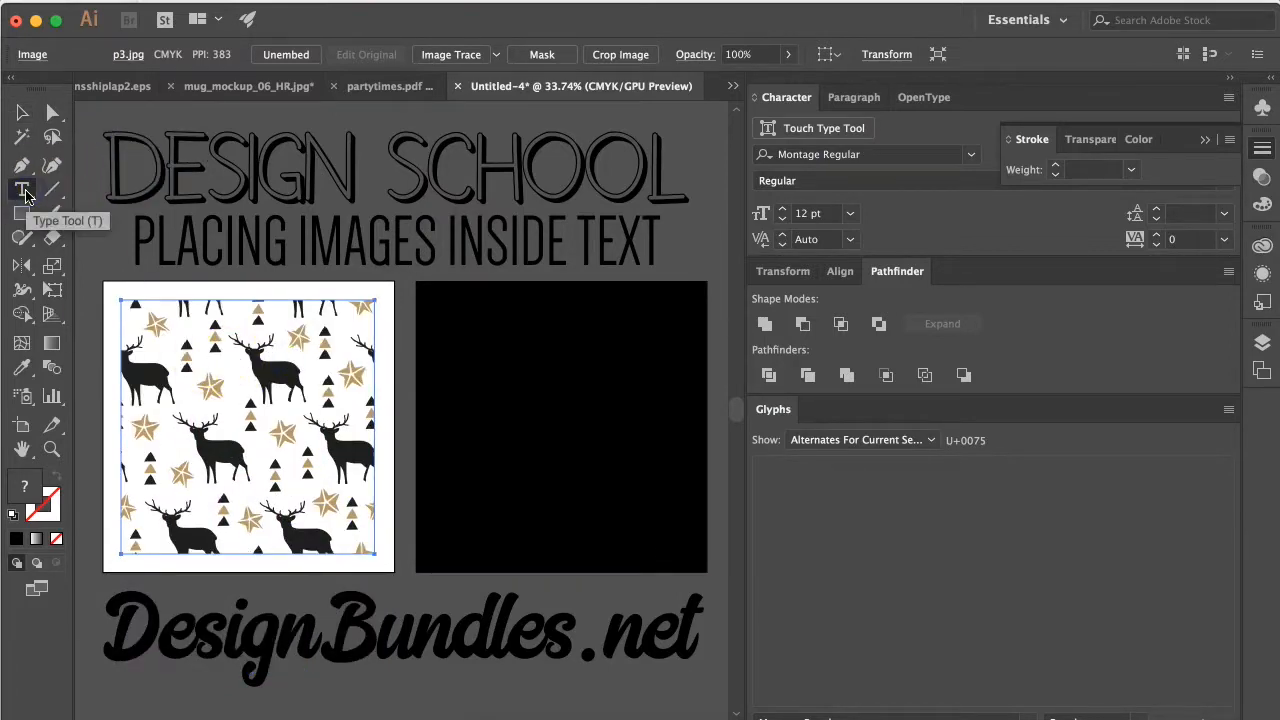
{"action": "left_click", "coordinate": [158, 416]}
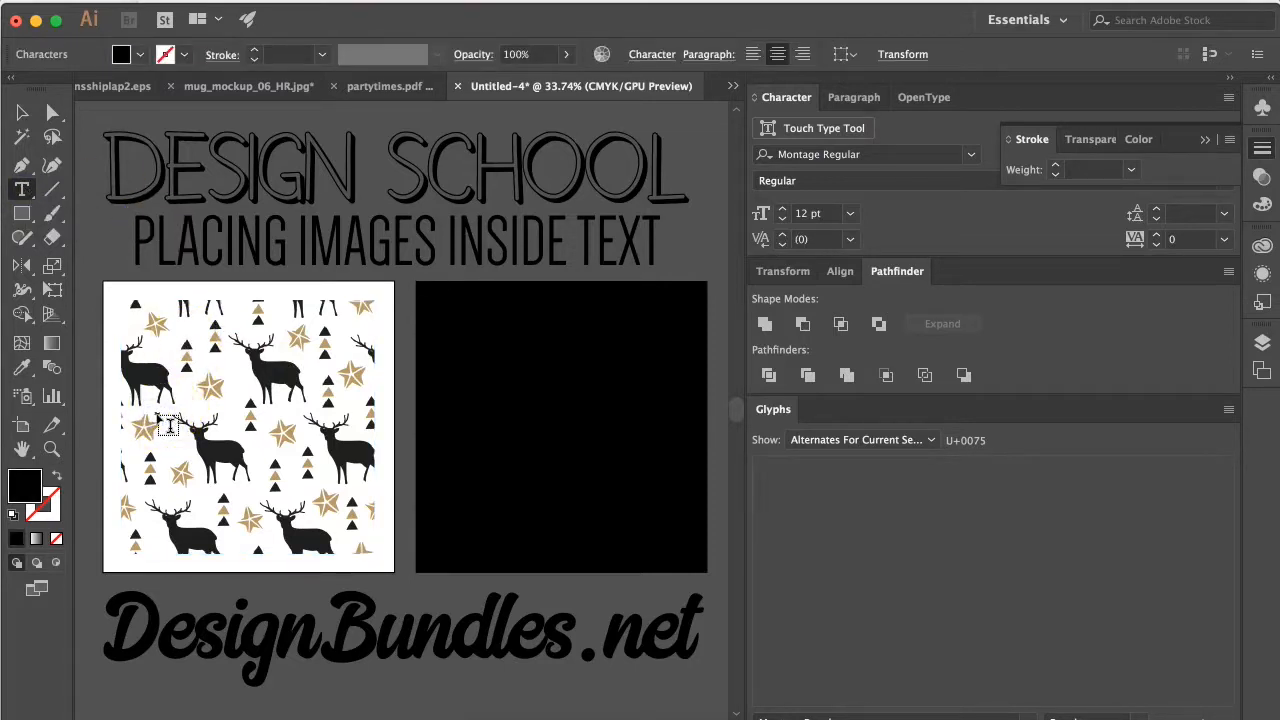
{"action": "left_click", "coordinate": [22, 112]}
{"action": "left_click", "coordinate": [158, 414]}
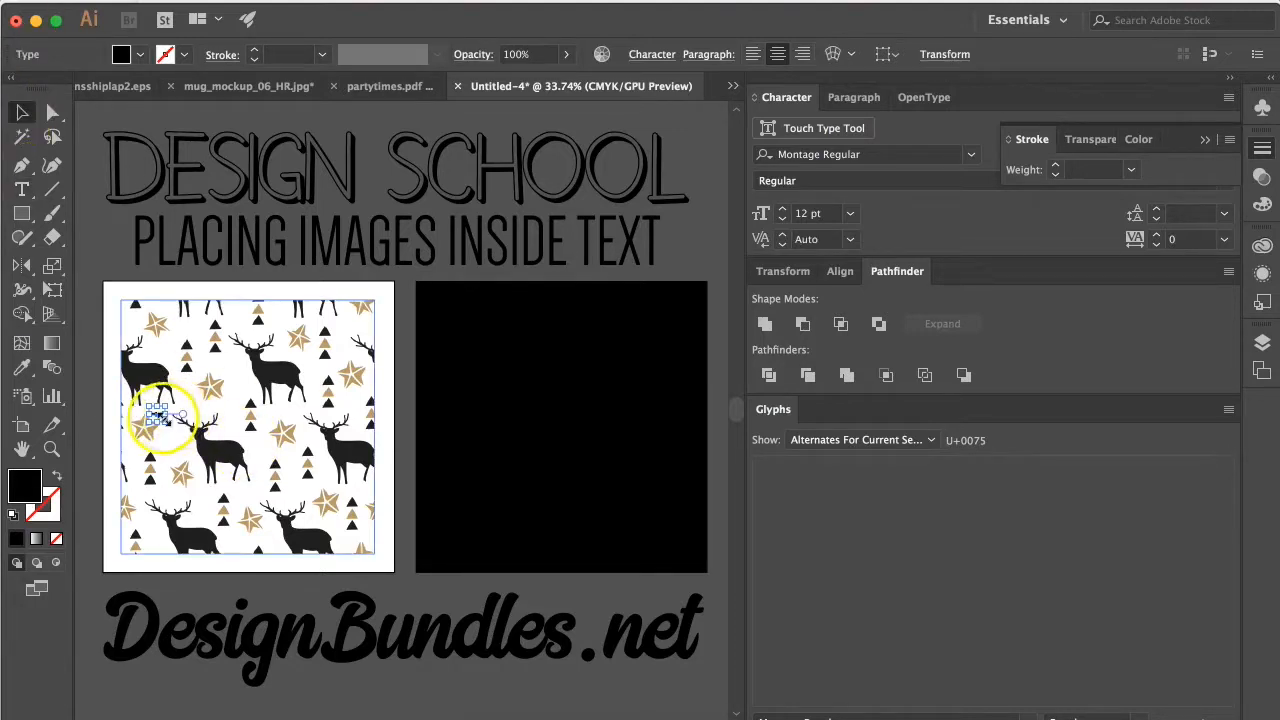
{"action": "left_click_drag", "start_coordinate": [160, 416], "coordinate": [372, 360]}
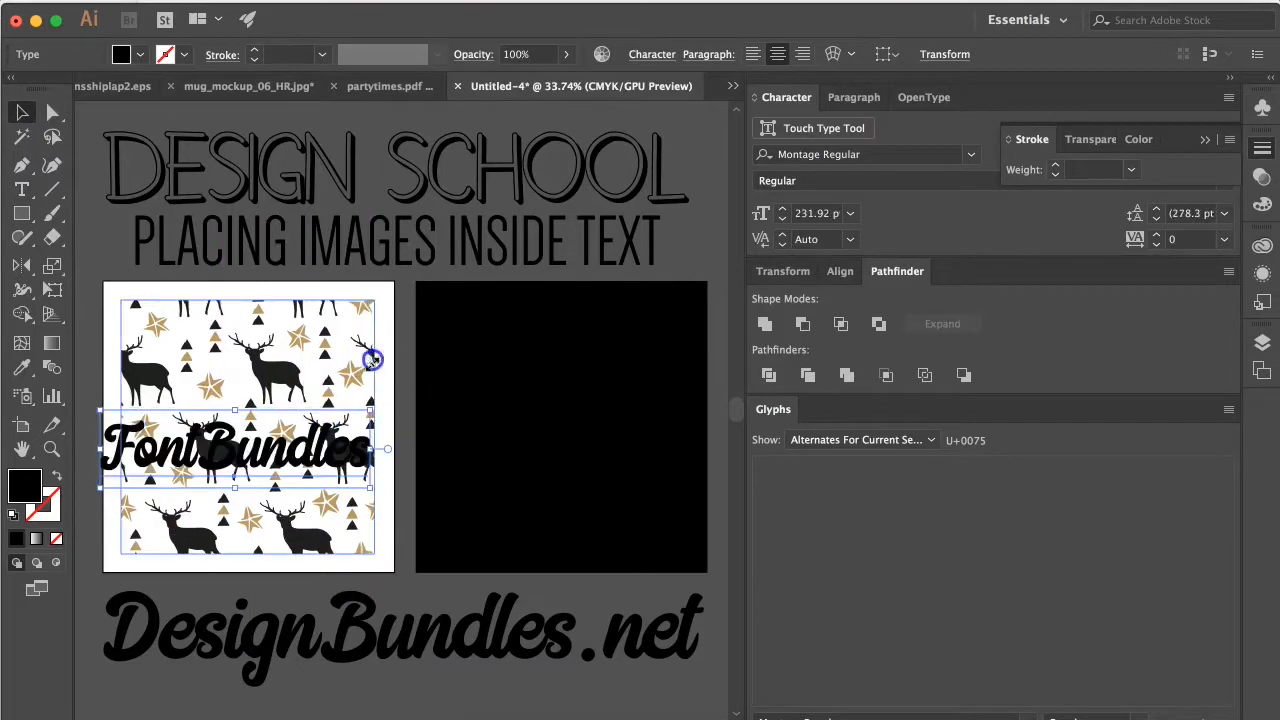
{"action": "mouse_move", "coordinate": [312, 449]}
{"action": "left_mouse_down"}
{"action": "mouse_move", "coordinate": [317, 437]}
{"action": "mouse_move", "coordinate": [279, 437]}
{"action": "mouse_move", "coordinate": [323, 427]}
{"action": "left_mouse_up"}
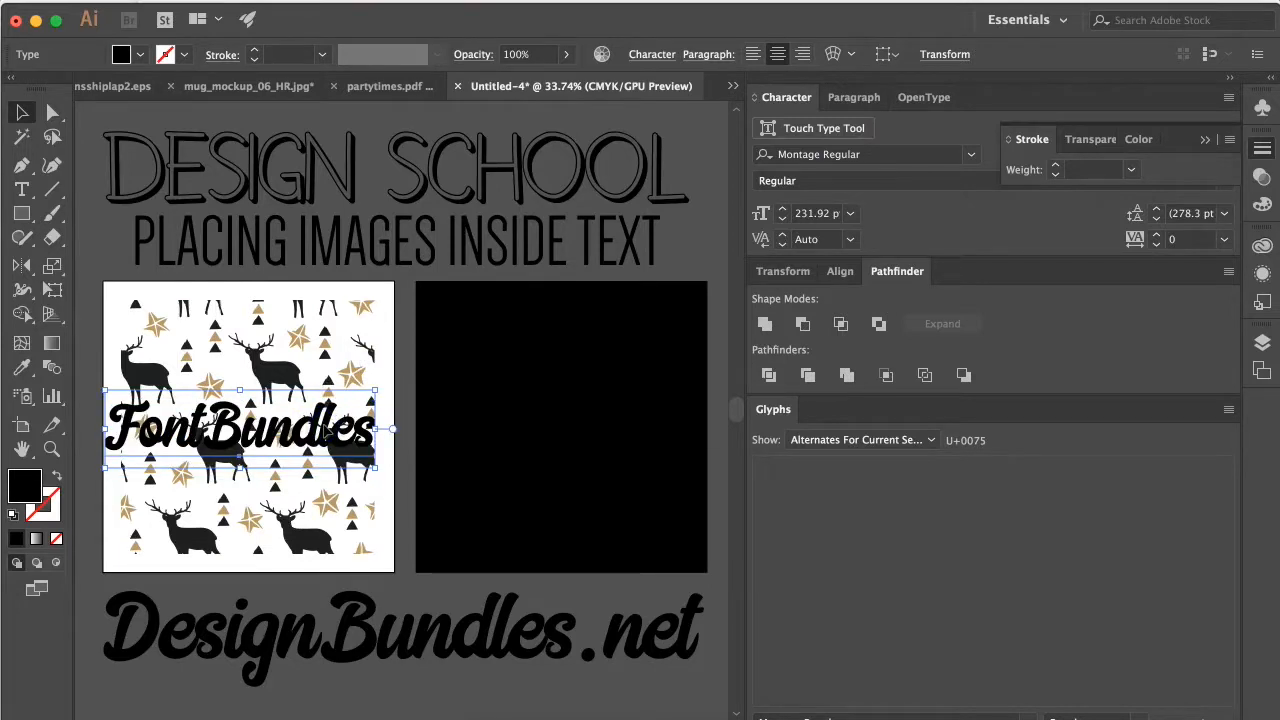
Bring the FontBundles text to the front of the stacking order.
{"action": "right_click", "coordinate": [323, 427]}
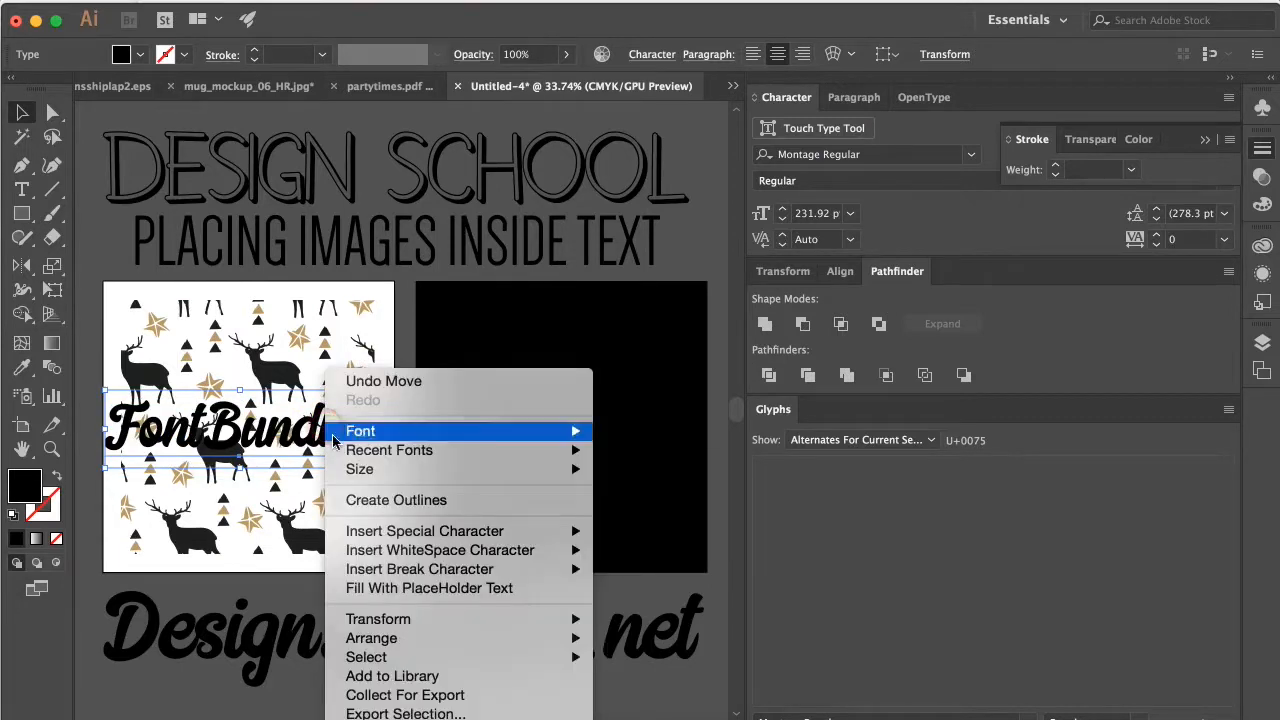
{"action": "mouse_move", "coordinate": [505, 641]}
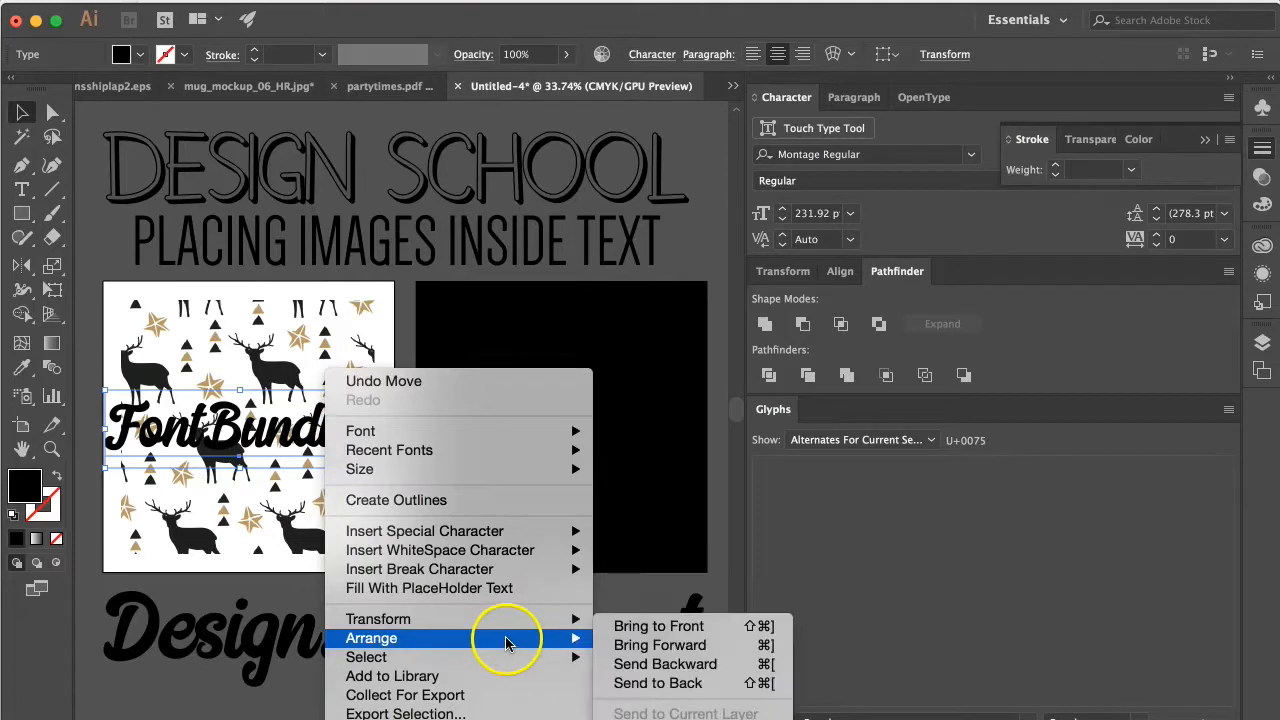
{"action": "left_click", "coordinate": [618, 628]}
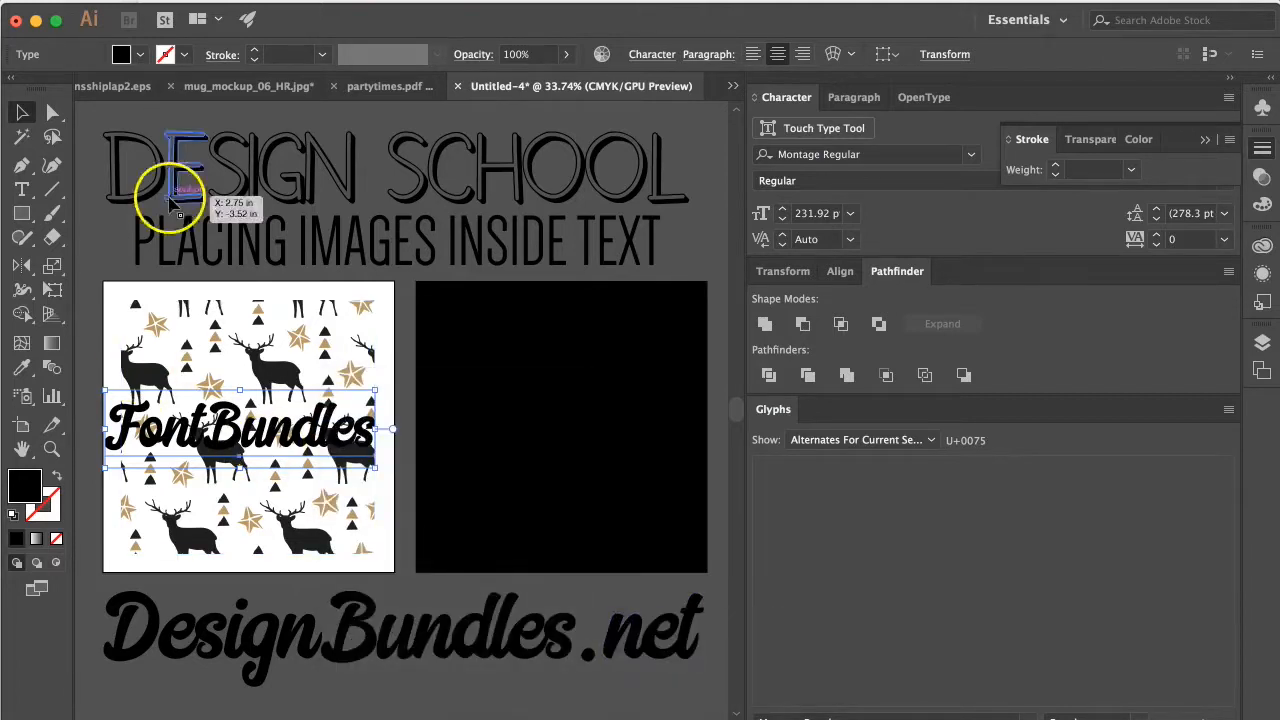
Remove the FontBundles text's fill and give it a black 3 pt stroke.
{"action": "left_click", "coordinate": [142, 57]}
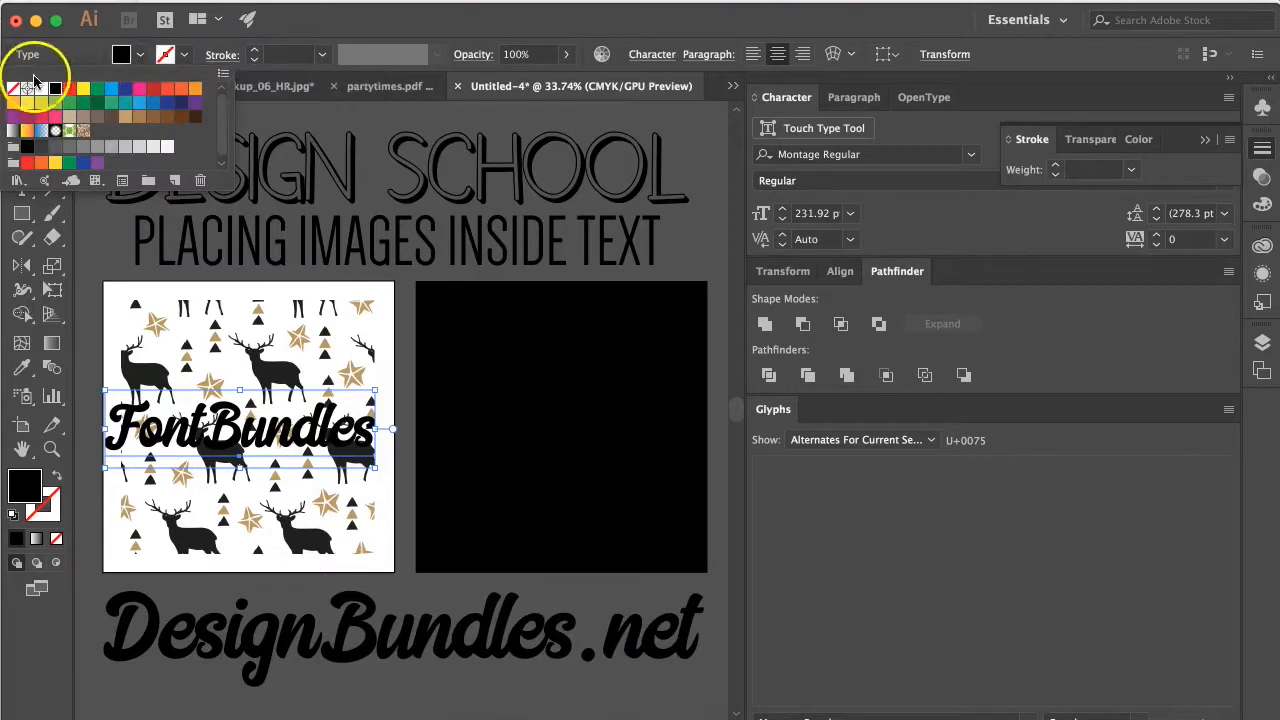
{"action": "left_click", "coordinate": [14, 92]}
{"action": "left_click", "coordinate": [177, 57]}
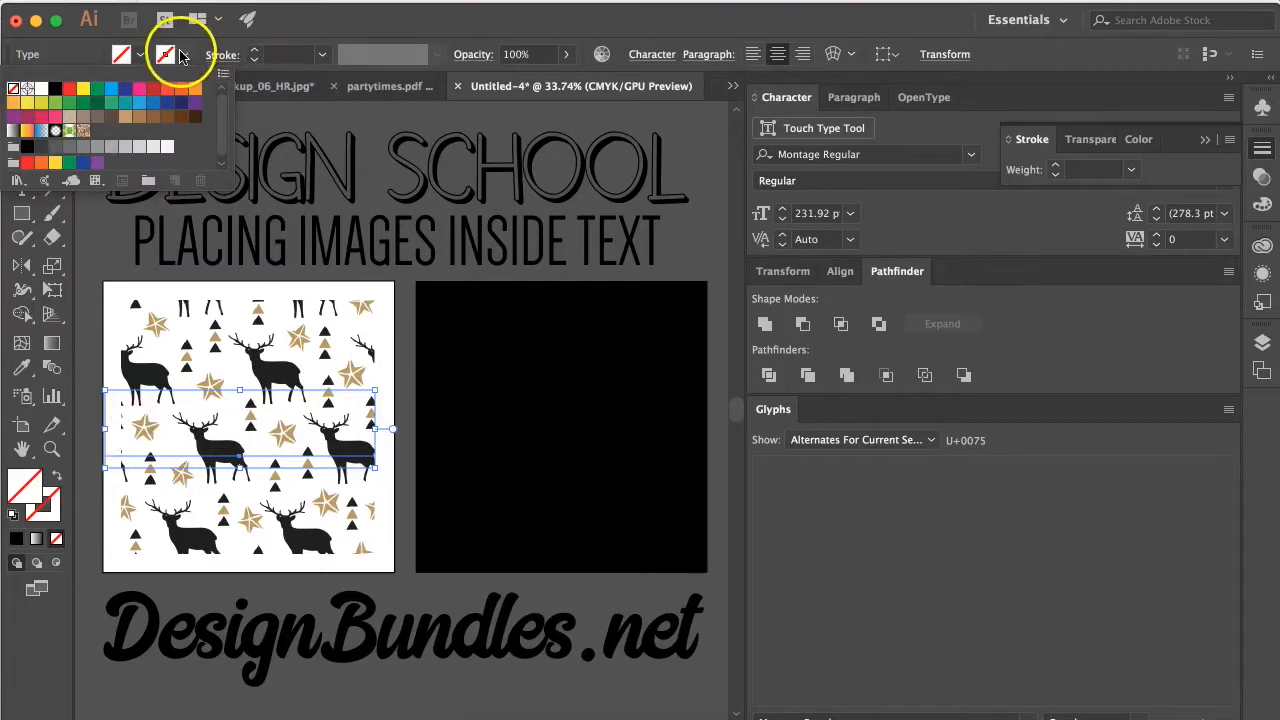
{"action": "left_click", "coordinate": [182, 58]}
{"action": "left_click", "coordinate": [182, 58]}
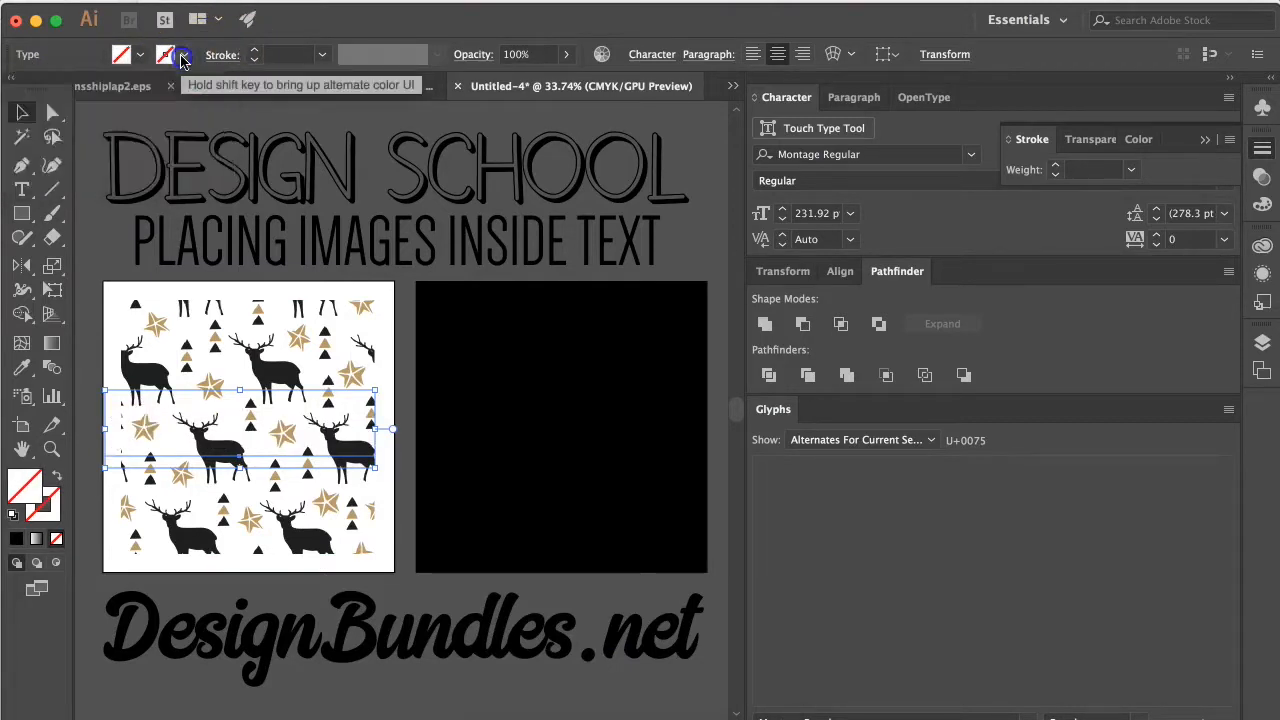
{"action": "left_click", "coordinate": [182, 58]}
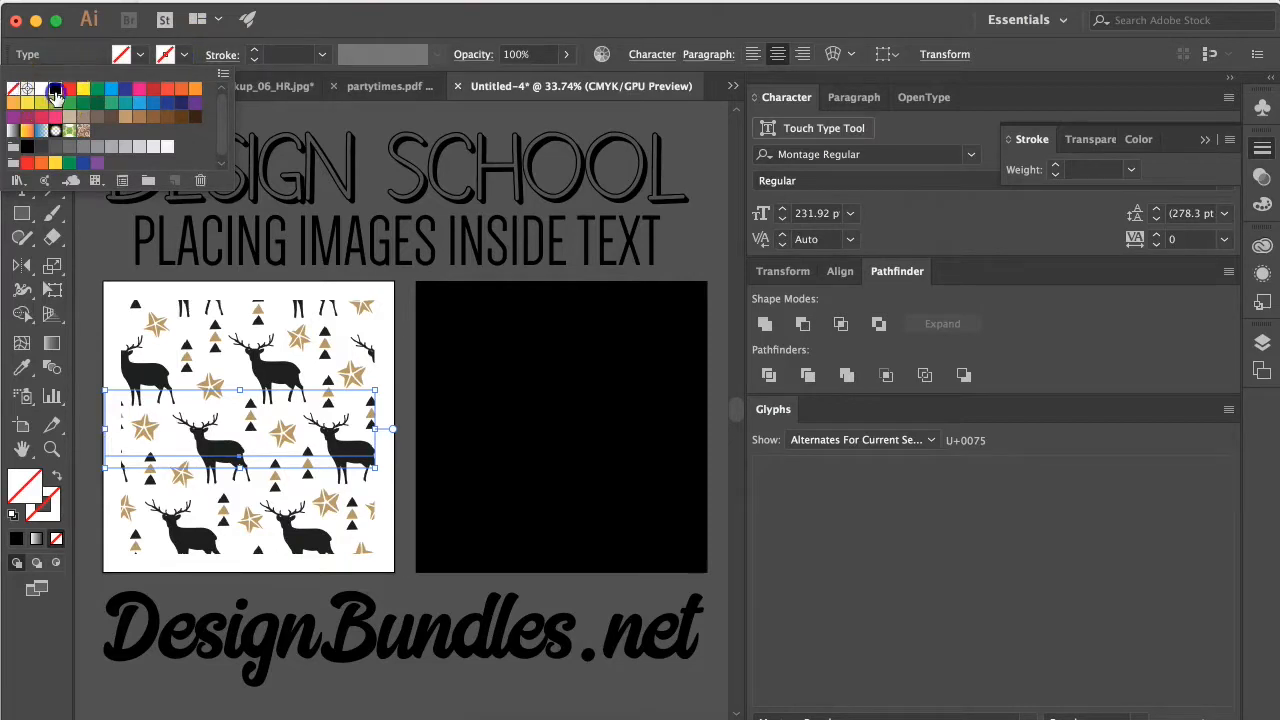
{"action": "left_click", "coordinate": [41, 88]}
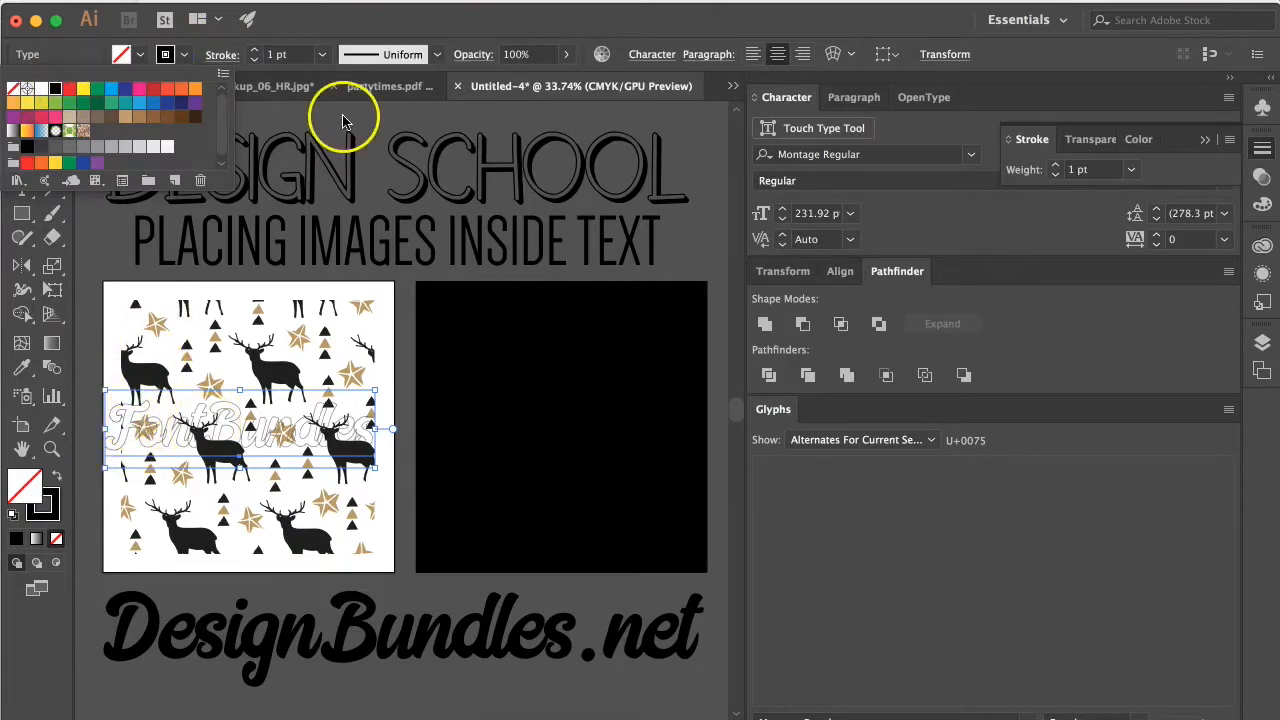
{"action": "left_click", "coordinate": [257, 52]}
{"action": "left_click", "coordinate": [257, 52]}
{"action": "left_click", "coordinate": [257, 52]}
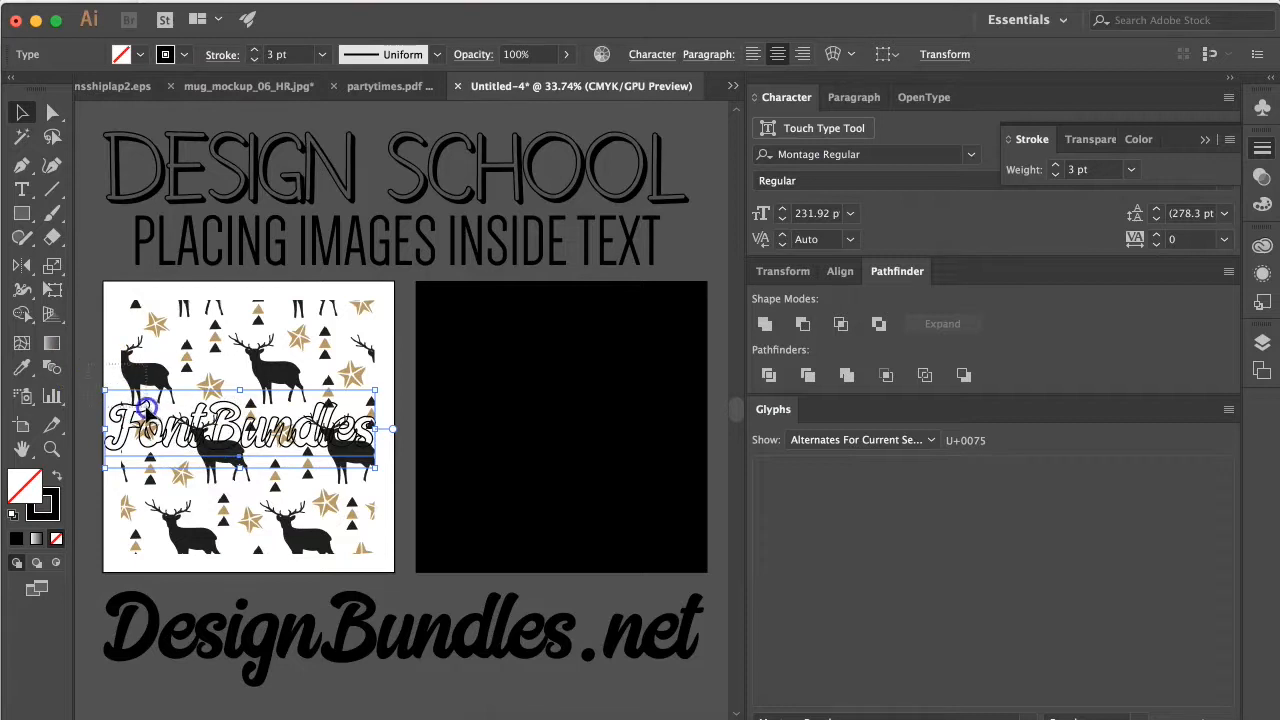
Make a clipping mask from the FontBundles text and the reindeer pattern image.
{"action": "left_click", "coordinate": [184, 456], "text": "shift"}
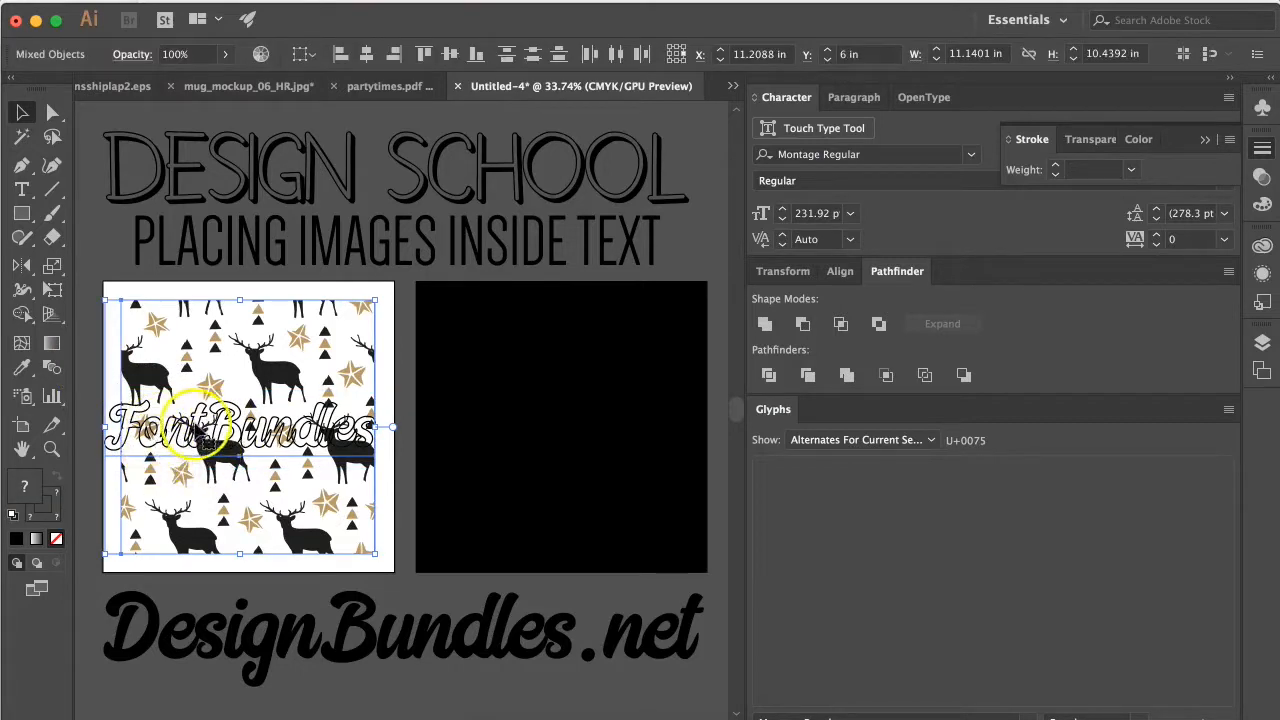
{"action": "right_click", "coordinate": [168, 440]}
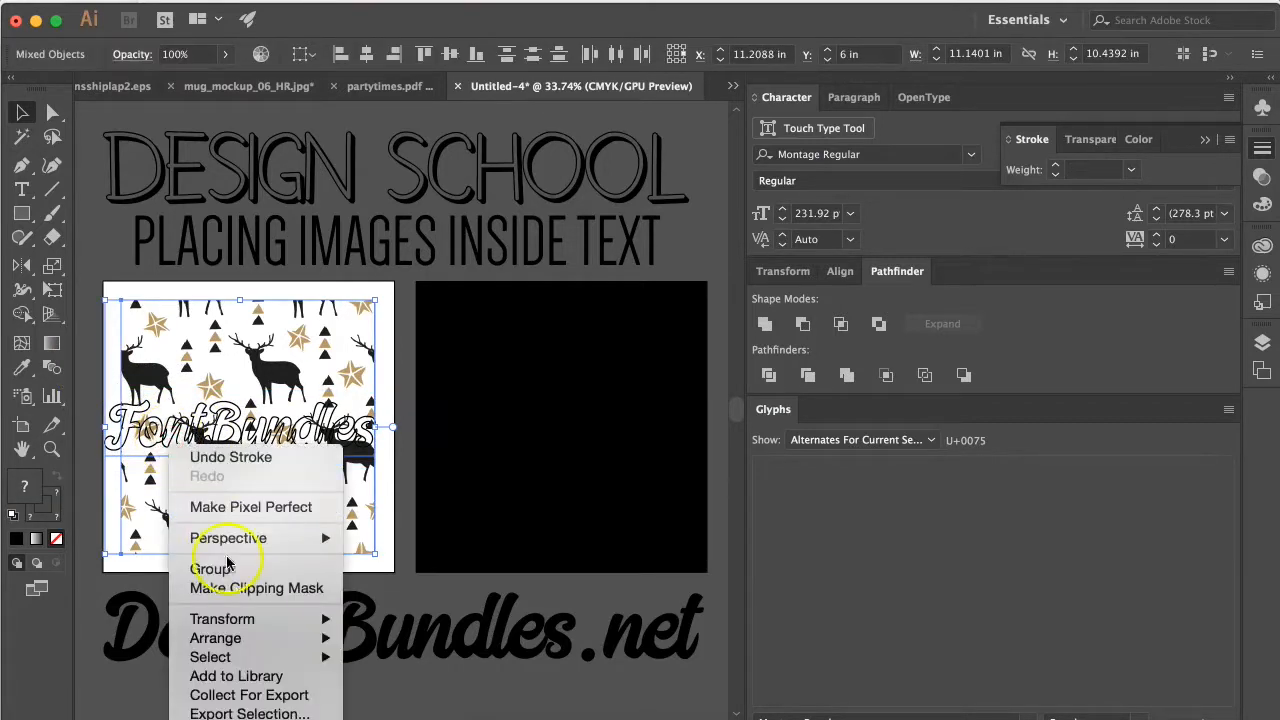
{"action": "left_click", "coordinate": [230, 588]}
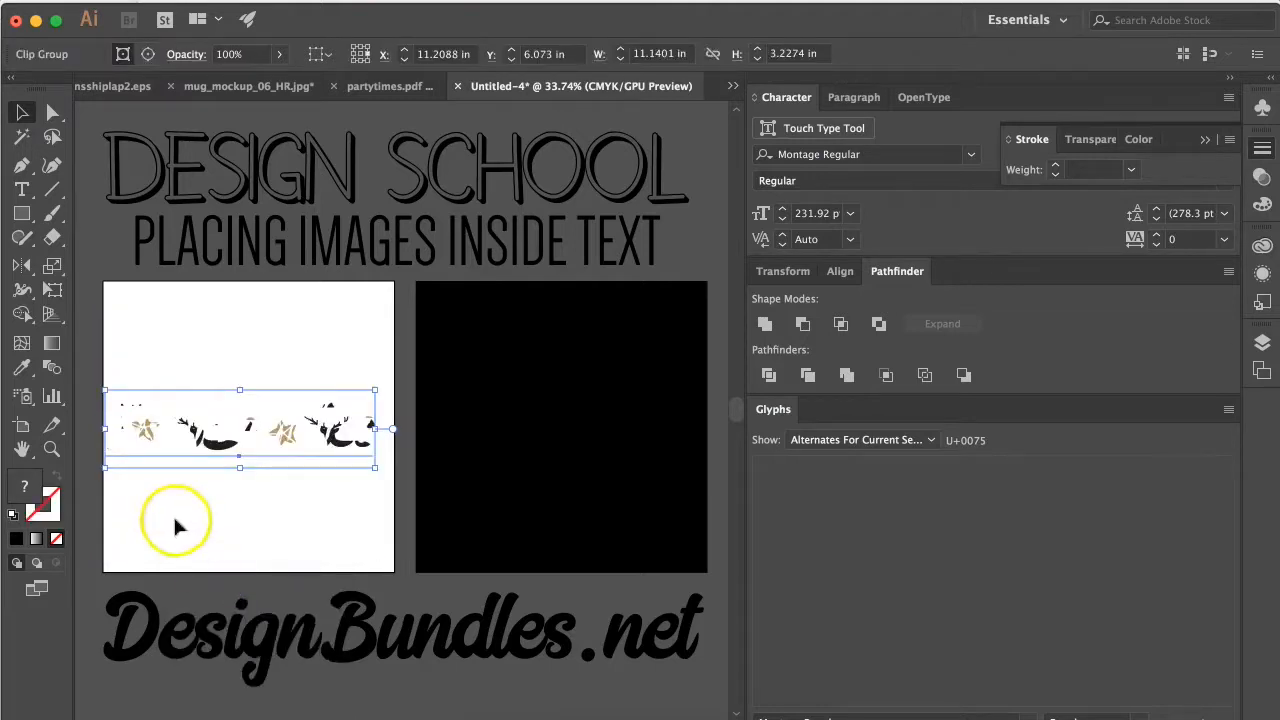
Check the clipped lettering up close and move it from the white square onto the black square.
{"action": "scroll", "coordinate": [160, 432], "scroll_direction": "up", "scroll_amount": 3}
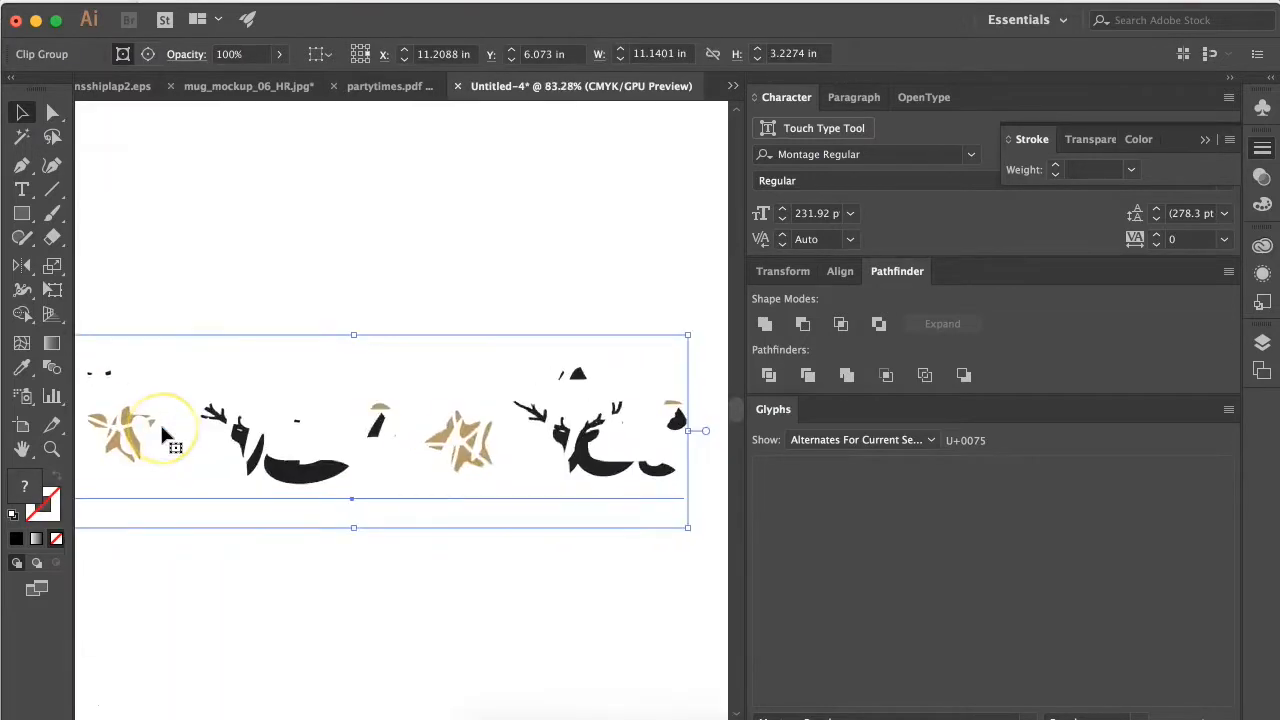
{"action": "scroll", "coordinate": [165, 432], "scroll_direction": "up", "scroll_amount": 3}
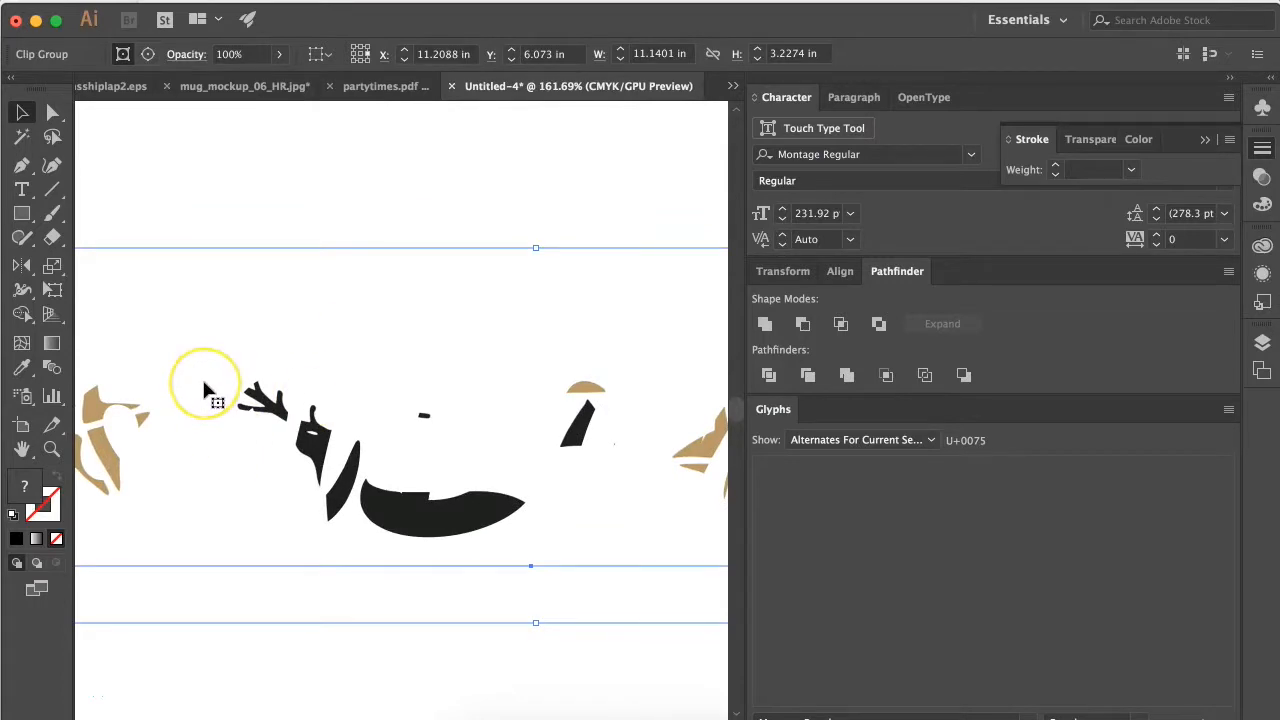
{"action": "scroll", "coordinate": [205, 390], "scroll_direction": "down", "scroll_amount": 4}
{"action": "left_click", "coordinate": [244, 518]}
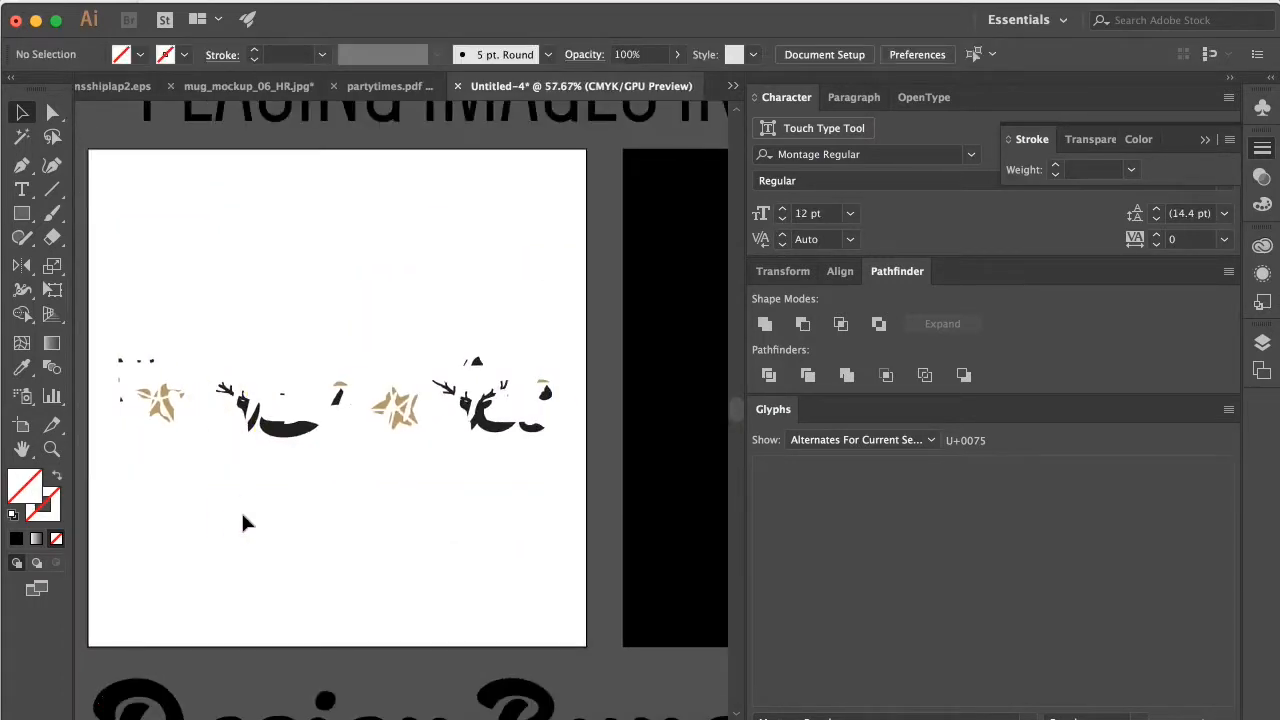
{"action": "scroll", "coordinate": [241, 509], "scroll_direction": "down", "scroll_amount": 2}
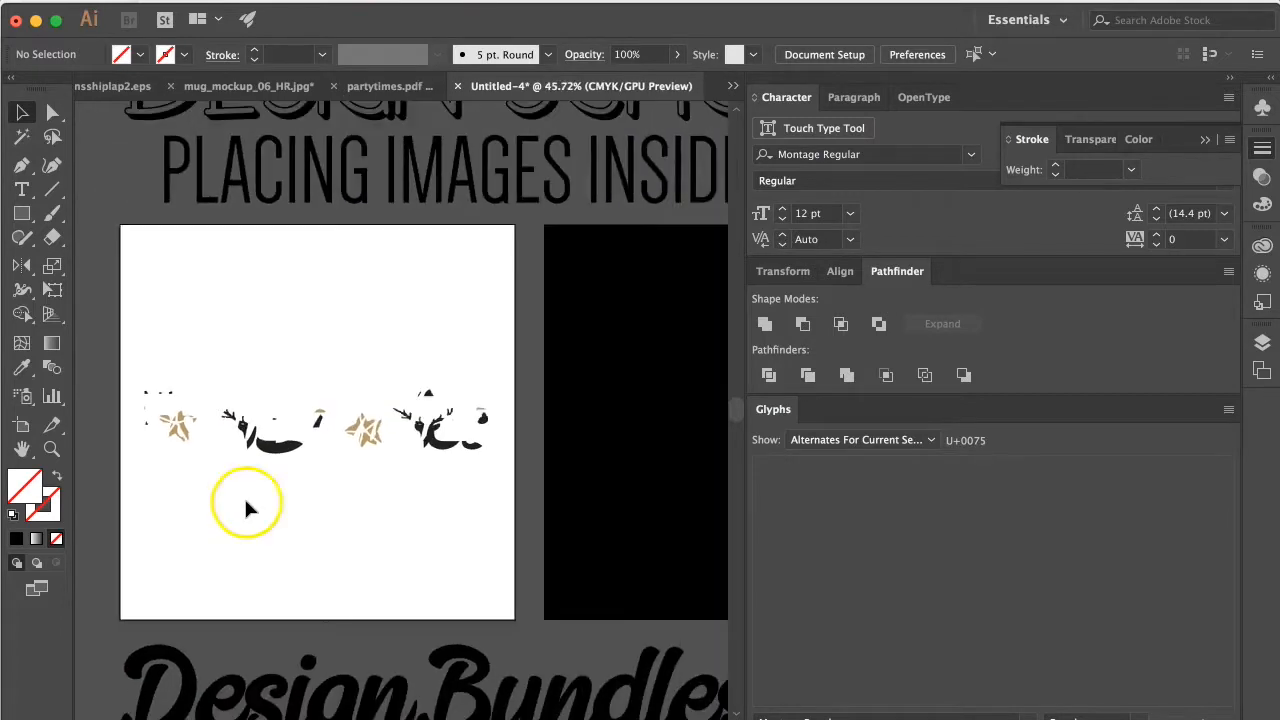
{"action": "scroll", "coordinate": [320, 495], "scroll_direction": "right", "scroll_amount": 3}
{"action": "scroll", "coordinate": [320, 495], "scroll_direction": "down", "scroll_amount": 2}
{"action": "left_click_drag", "start_coordinate": [252, 385], "coordinate": [694, 340]}
{"action": "scroll", "coordinate": [694, 340], "scroll_direction": "right", "scroll_amount": 4}
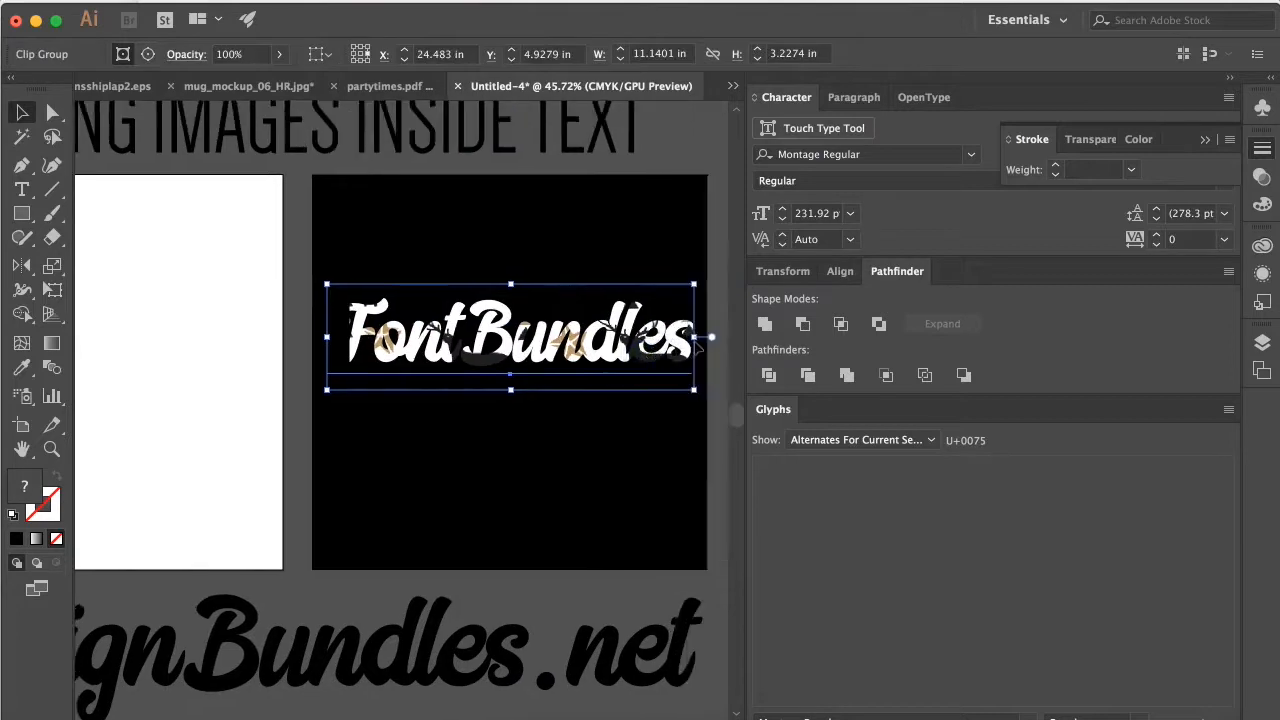
{"action": "left_click", "coordinate": [648, 351]}
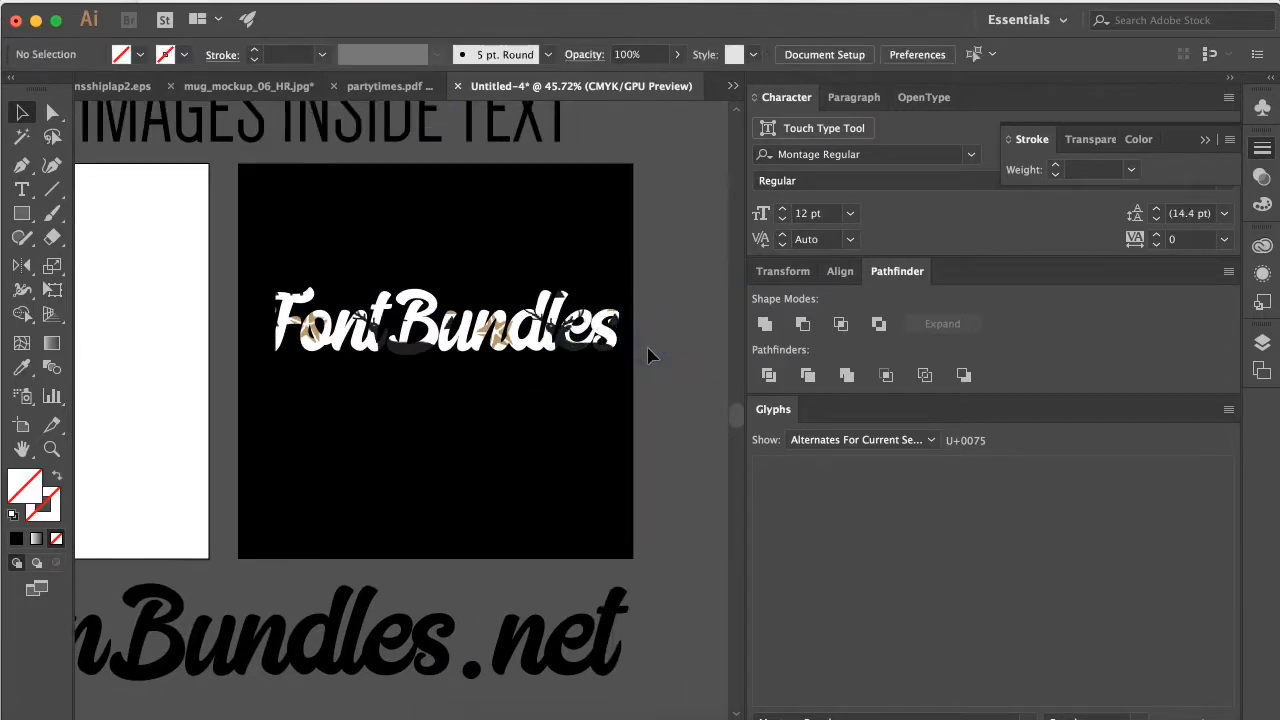
Delete the clipped FontBundles lettering from the black square.
{"action": "left_click", "coordinate": [486, 351]}
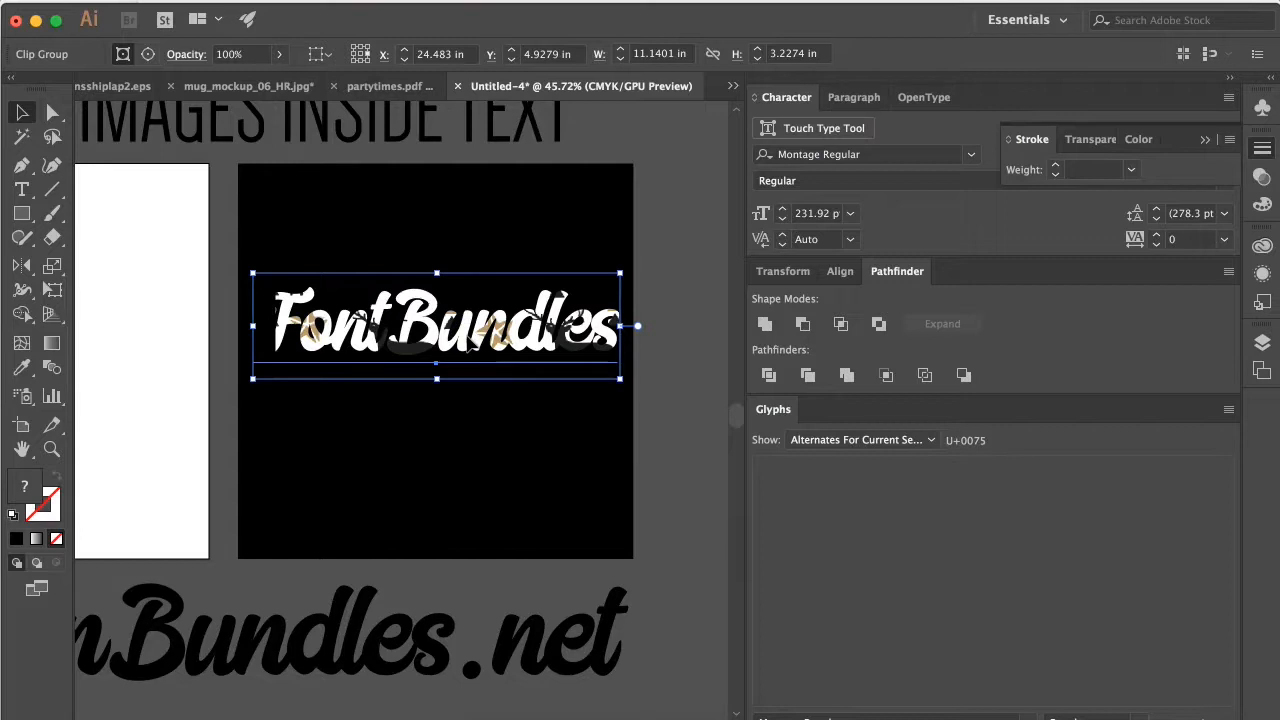
{"action": "left_click", "coordinate": [489, 342]}
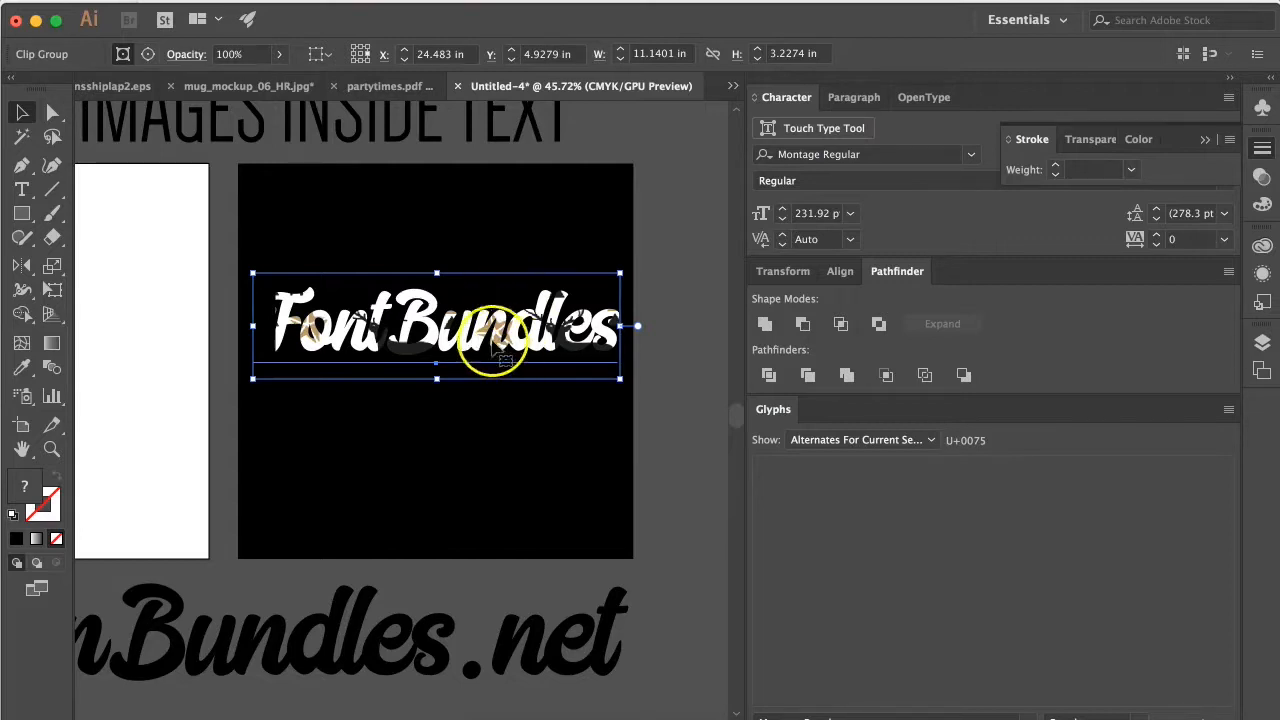
{"action": "key", "text": "Delete"}
{"action": "left_click", "coordinate": [323, 345]}
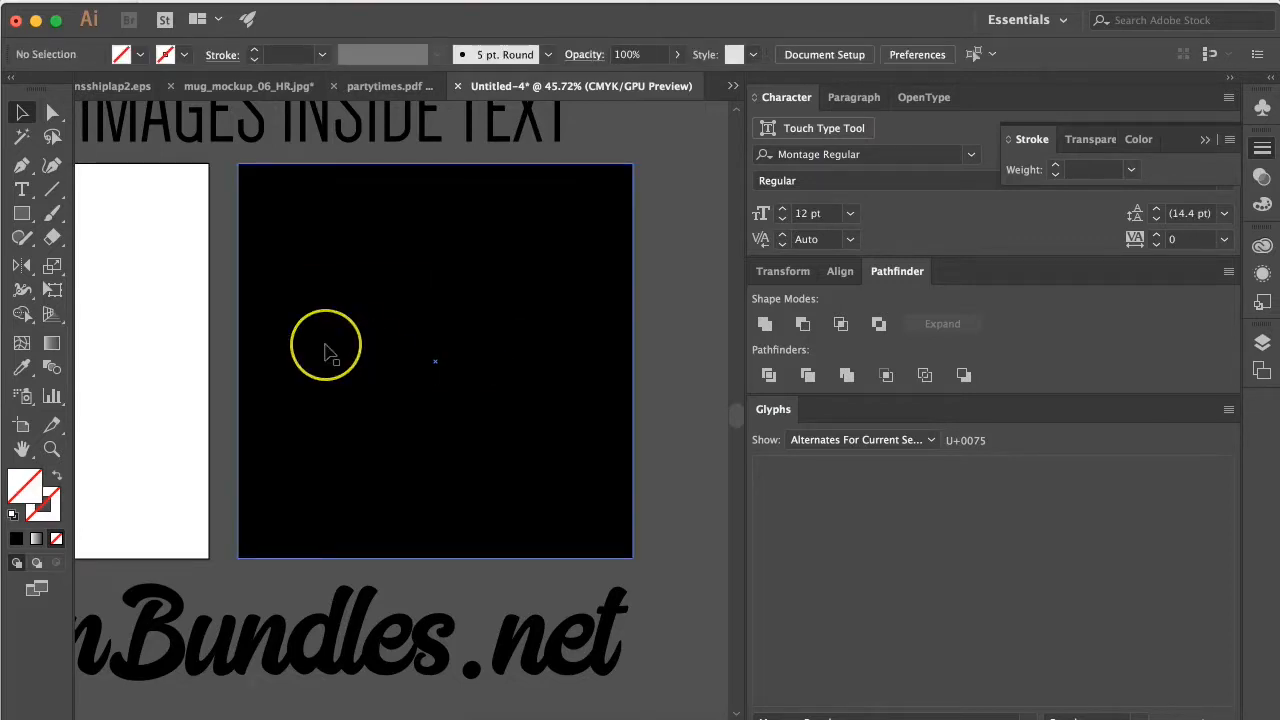
{"action": "scroll", "coordinate": [329, 352], "scroll_direction": "left", "scroll_amount": 5}
{"action": "scroll", "coordinate": [329, 352], "scroll_direction": "down", "scroll_amount": 2}
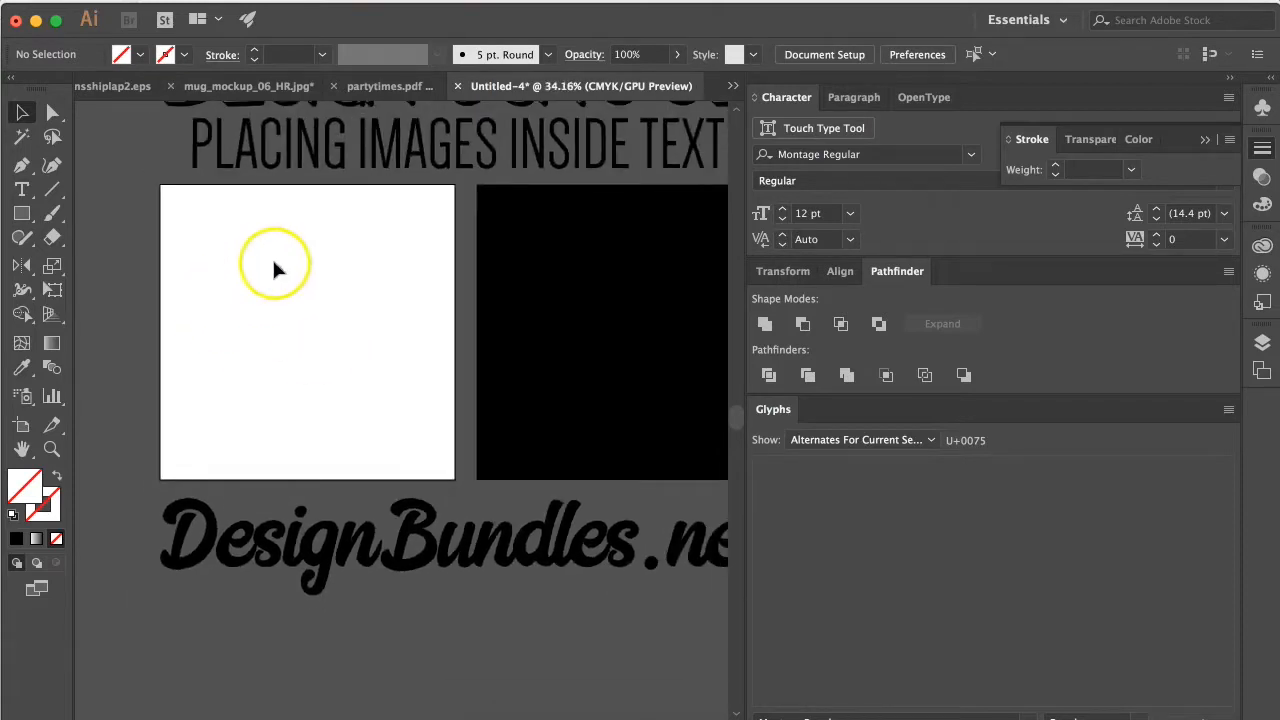
{"action": "left_click", "coordinate": [180, 2]}
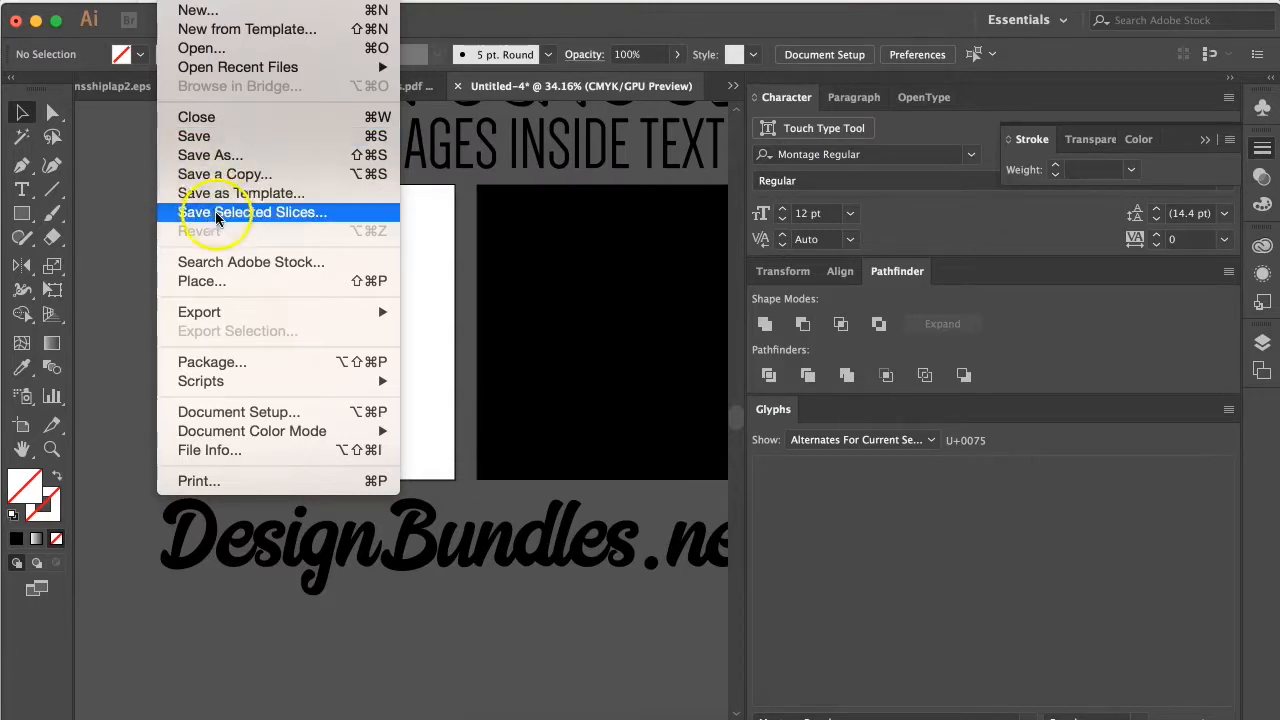
{"action": "left_click", "coordinate": [143, 166]}
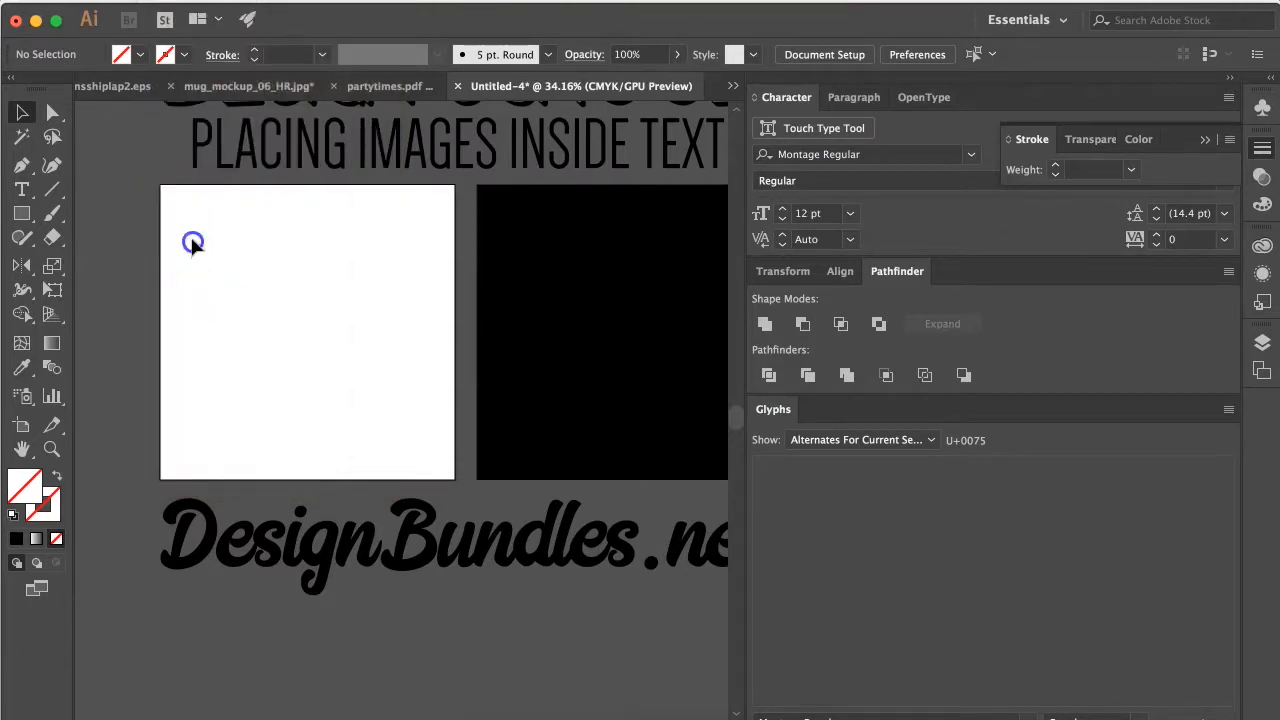
Browse the patterns folder for placing an image and preview a range of pattern files from p7.jpg through p25.jpg.
{"action": "left_click", "coordinate": [178, 4]}
{"action": "left_click", "coordinate": [227, 281]}
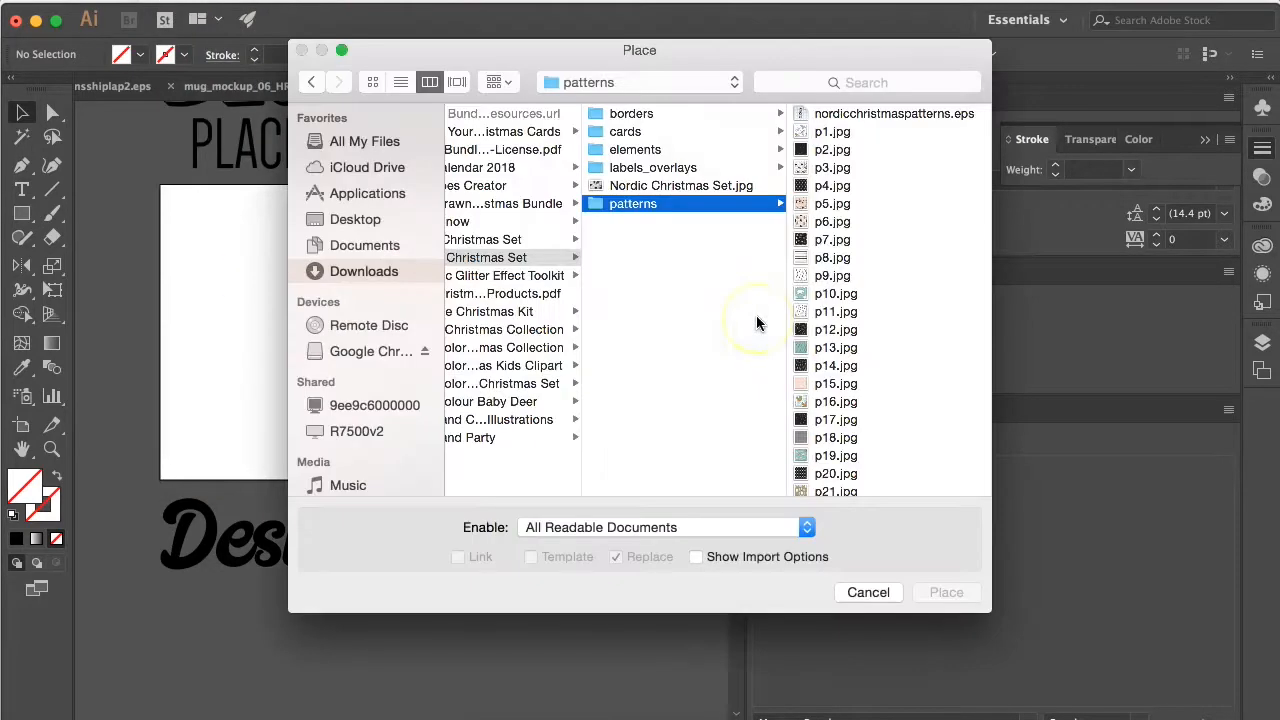
{"action": "left_click", "coordinate": [778, 240]}
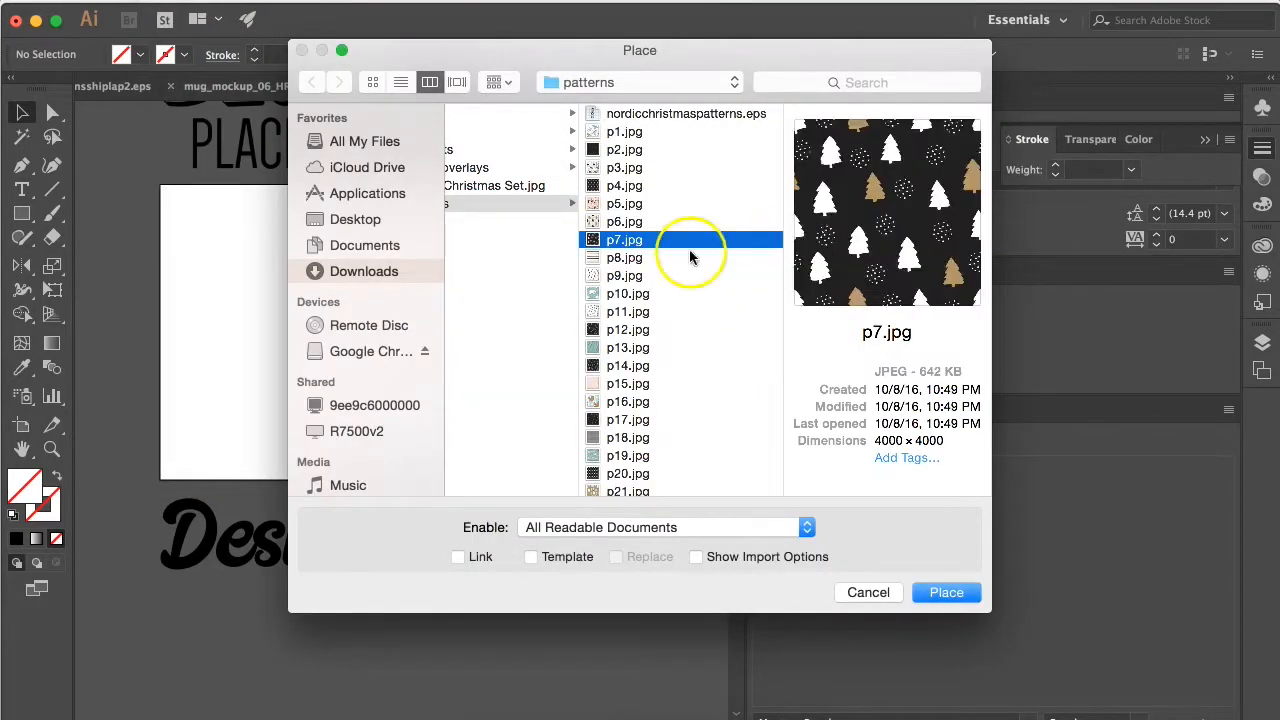
{"action": "left_click", "coordinate": [618, 294]}
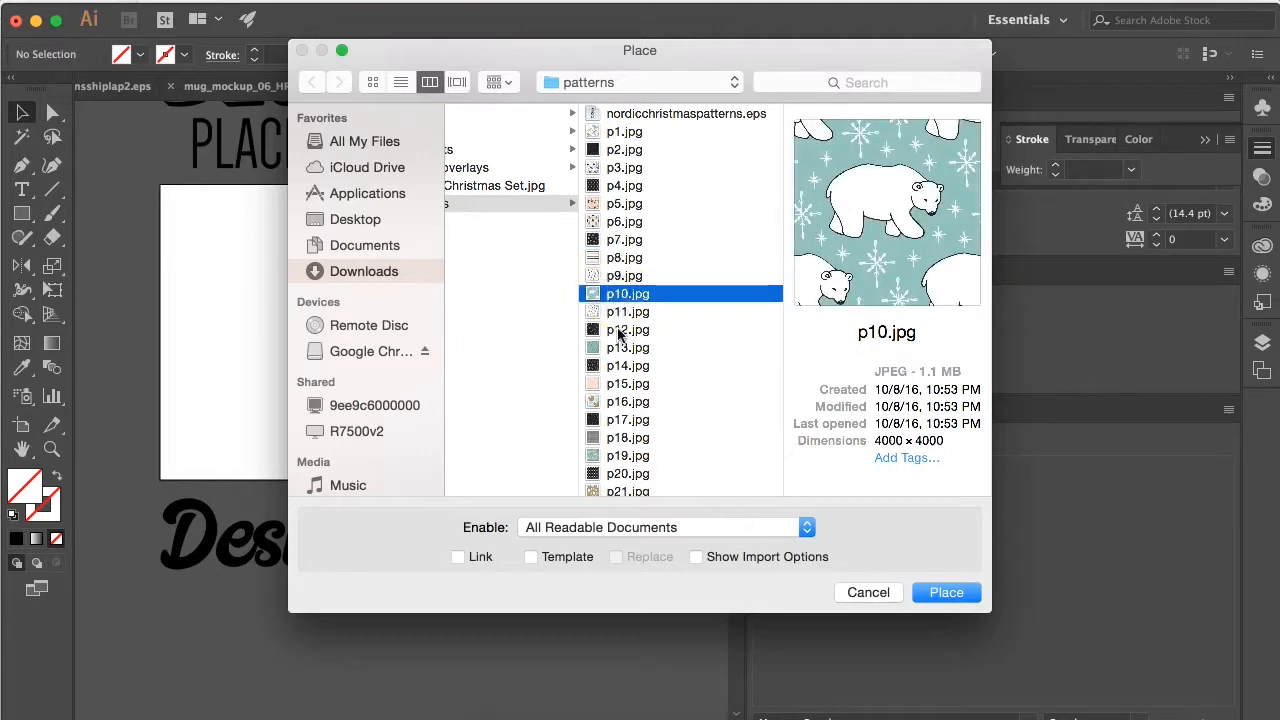
{"action": "left_click", "coordinate": [620, 330]}
{"action": "left_click", "coordinate": [623, 348]}
{"action": "left_click", "coordinate": [625, 384]}
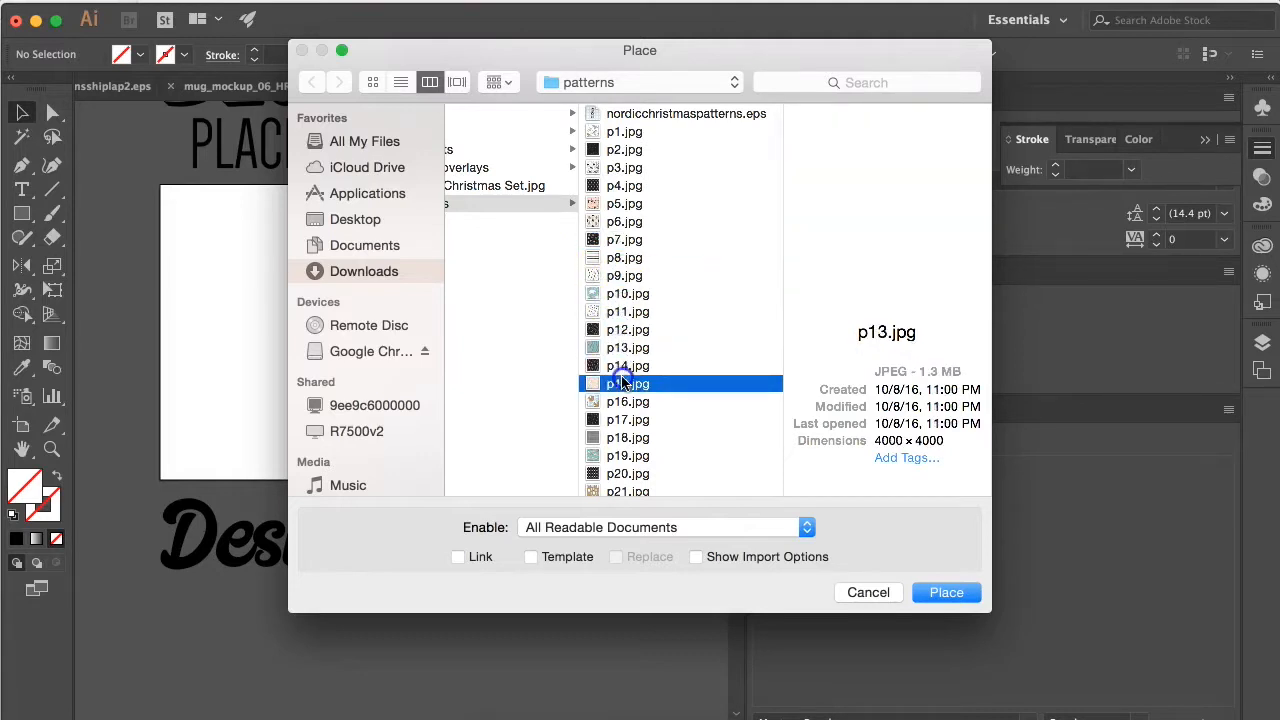
{"action": "left_click", "coordinate": [625, 403]}
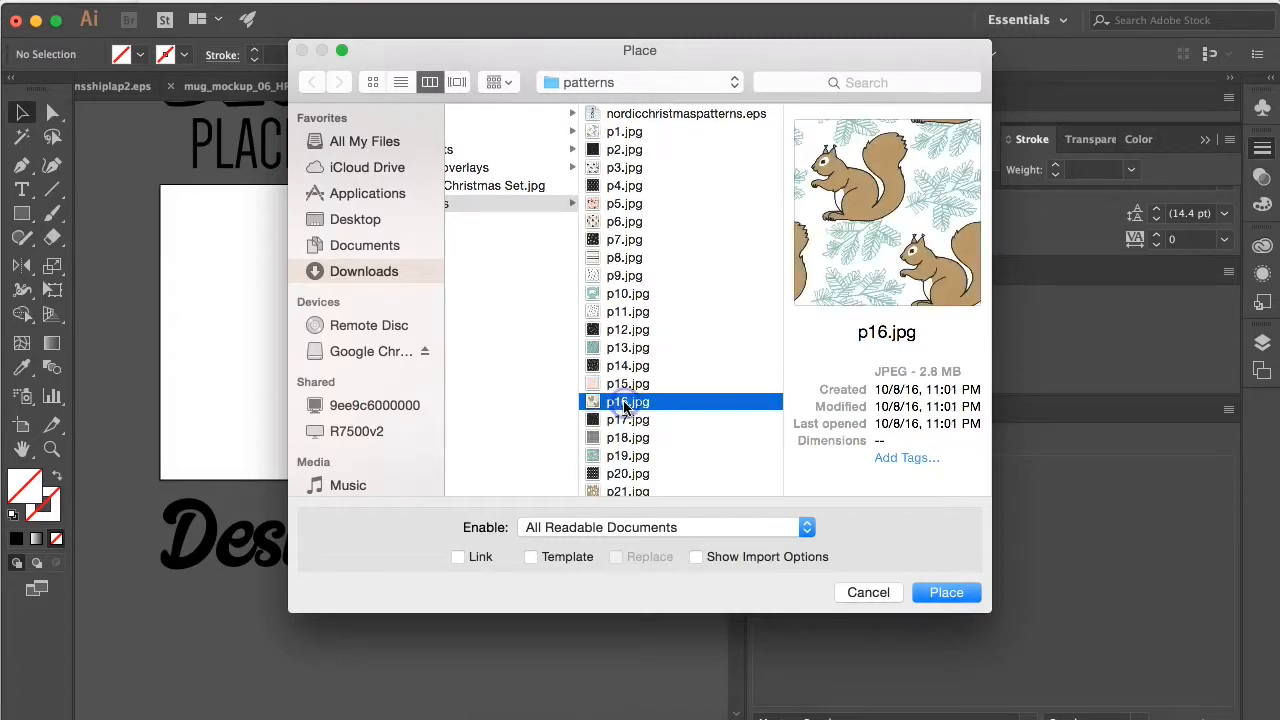
{"action": "left_click", "coordinate": [624, 421]}
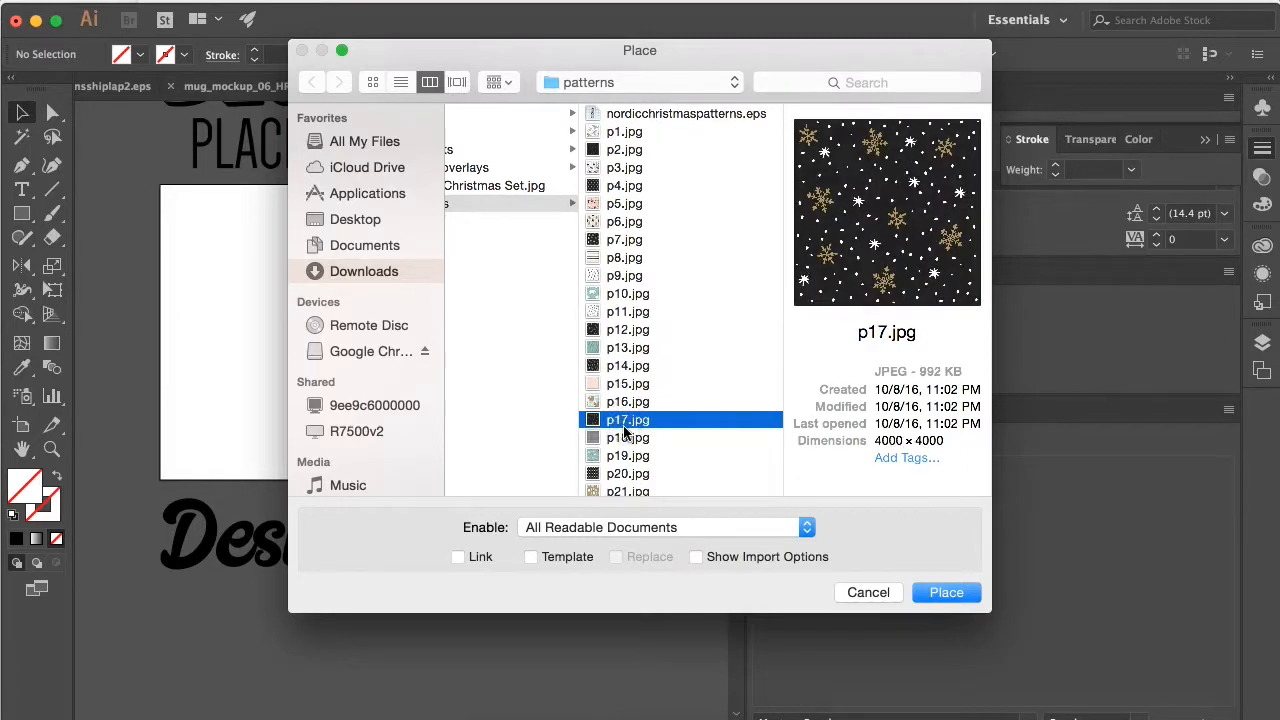
{"action": "left_click", "coordinate": [625, 457]}
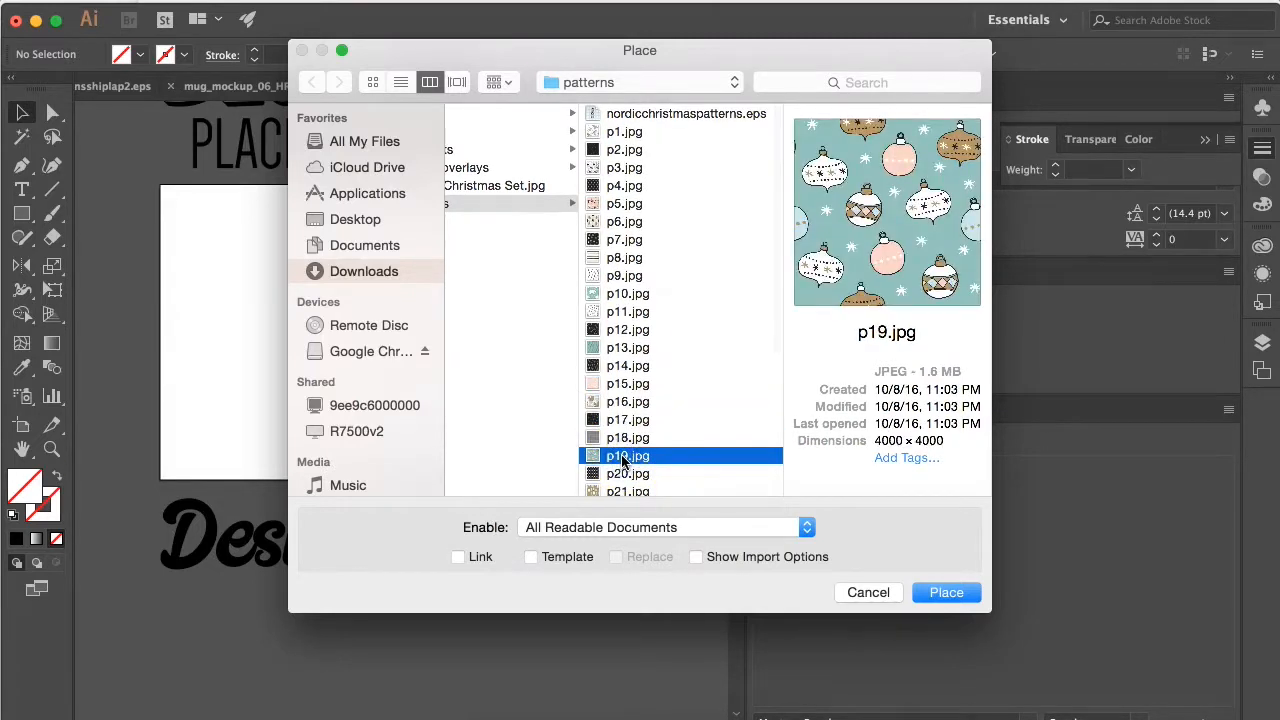
{"action": "scroll", "coordinate": [622, 465], "scroll_direction": "down", "scroll_amount": 2}
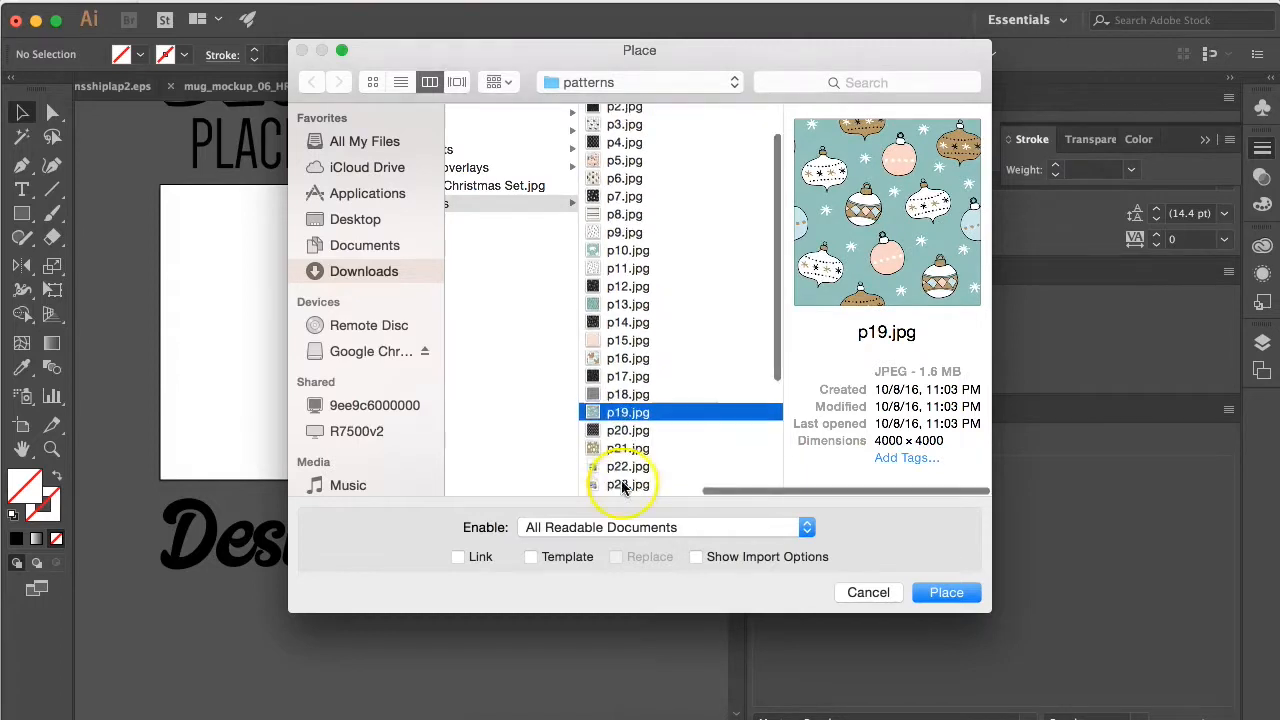
{"action": "left_click", "coordinate": [613, 430]}
{"action": "left_click", "coordinate": [615, 450]}
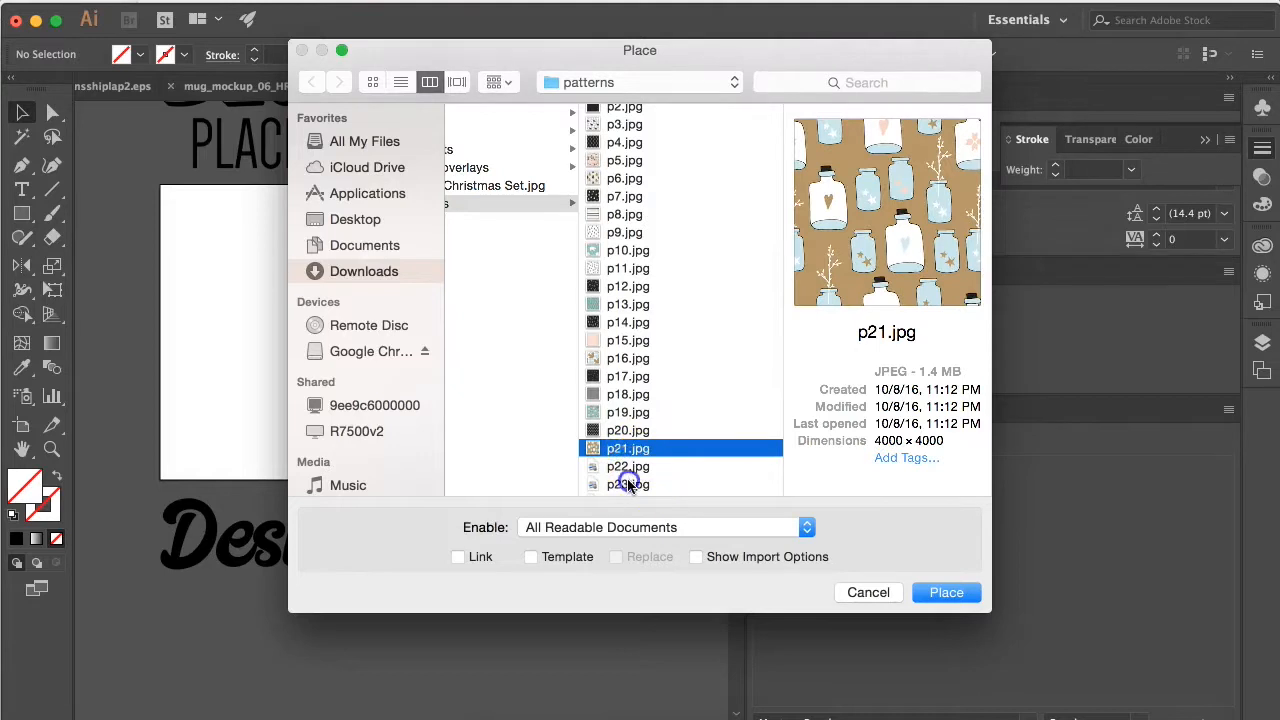
{"action": "left_click", "coordinate": [625, 483]}
{"action": "scroll", "coordinate": [628, 486], "scroll_direction": "down", "scroll_amount": 4}
{"action": "scroll", "coordinate": [628, 484], "scroll_direction": "down", "scroll_amount": 2}
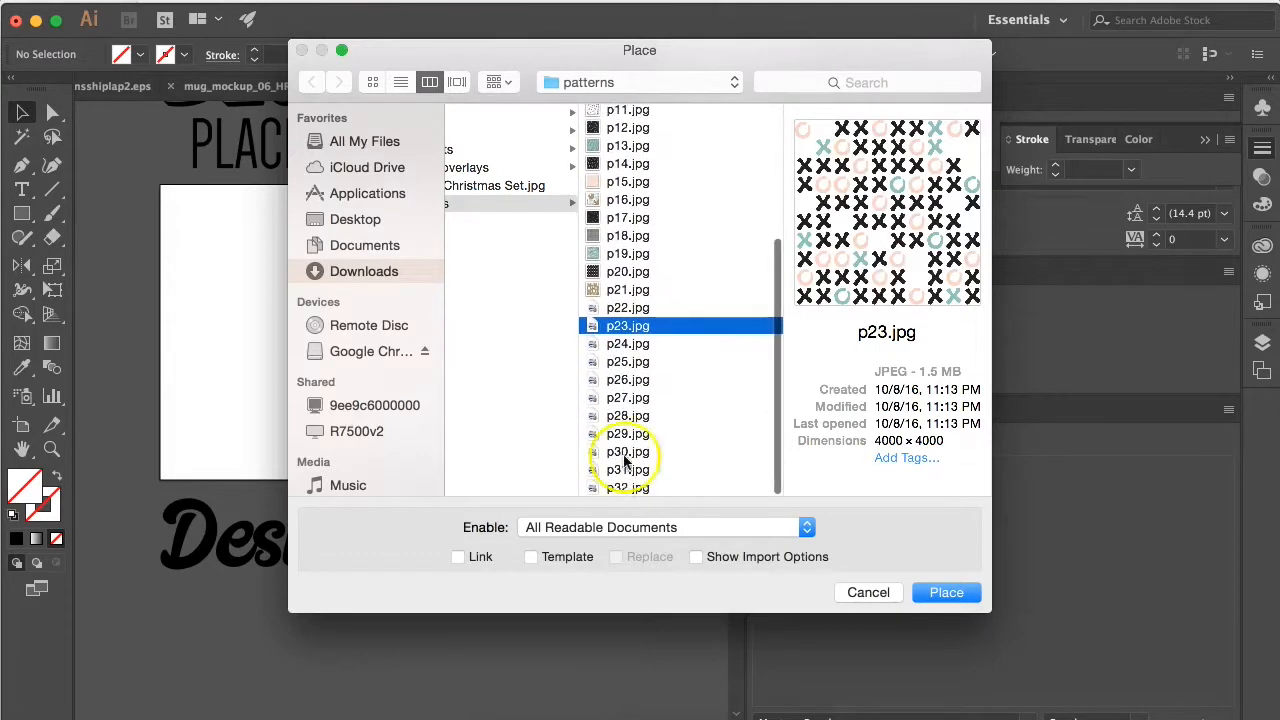
{"action": "left_click", "coordinate": [626, 363]}
{"action": "scroll", "coordinate": [628, 370], "scroll_direction": "up", "scroll_amount": 8}
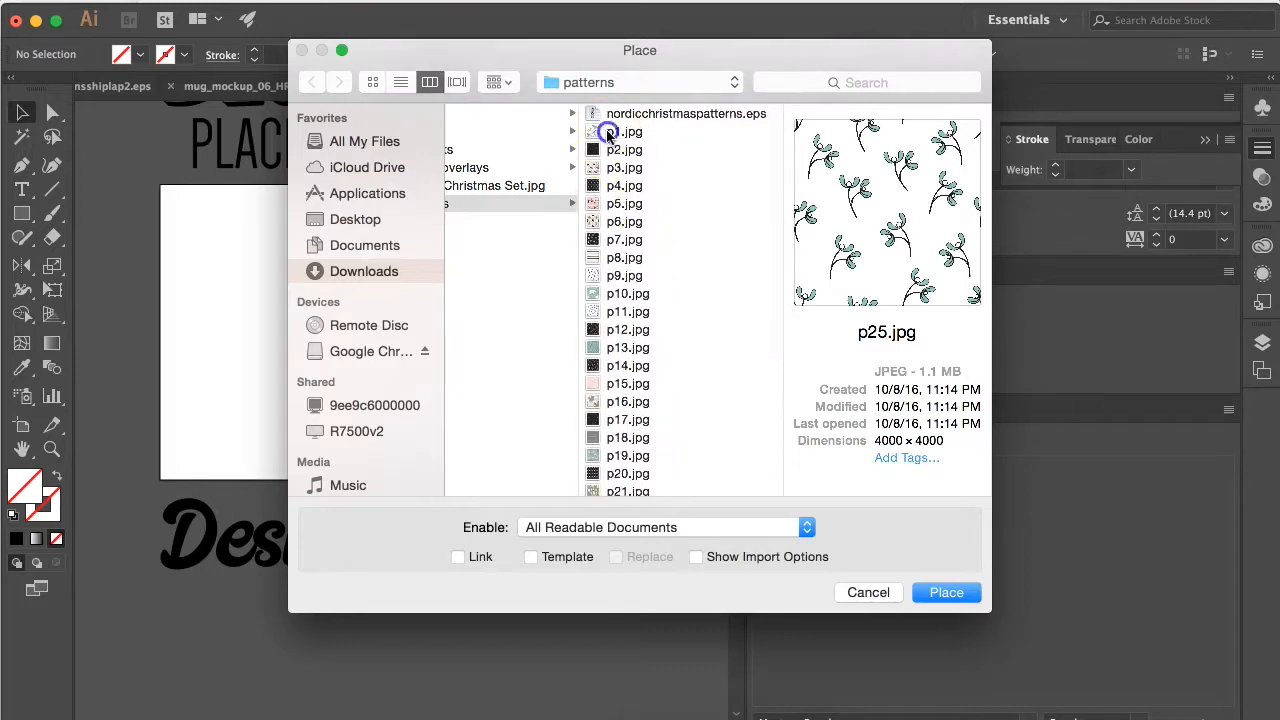
Place the black pattern with white dots, p2.jpg, over the white square.
{"action": "left_click", "coordinate": [610, 131]}
{"action": "left_click", "coordinate": [612, 151]}
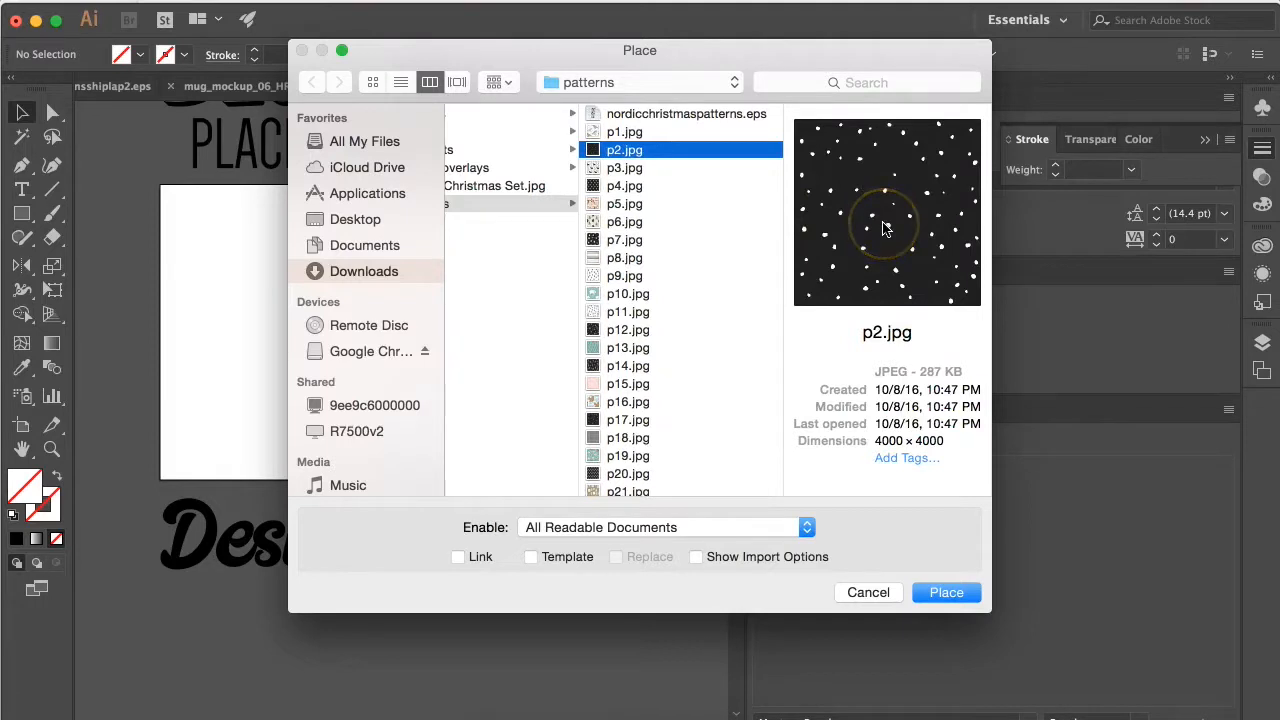
{"action": "left_click", "coordinate": [948, 596]}
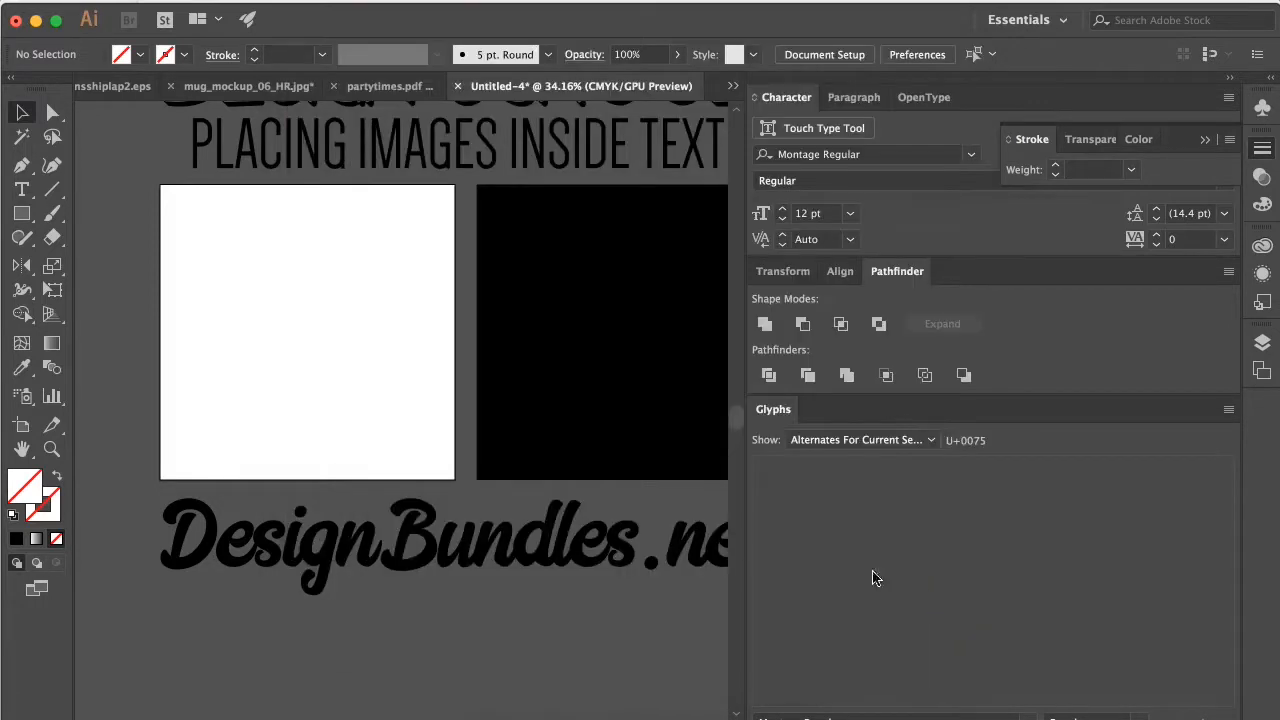
{"action": "left_click", "coordinate": [216, 284]}
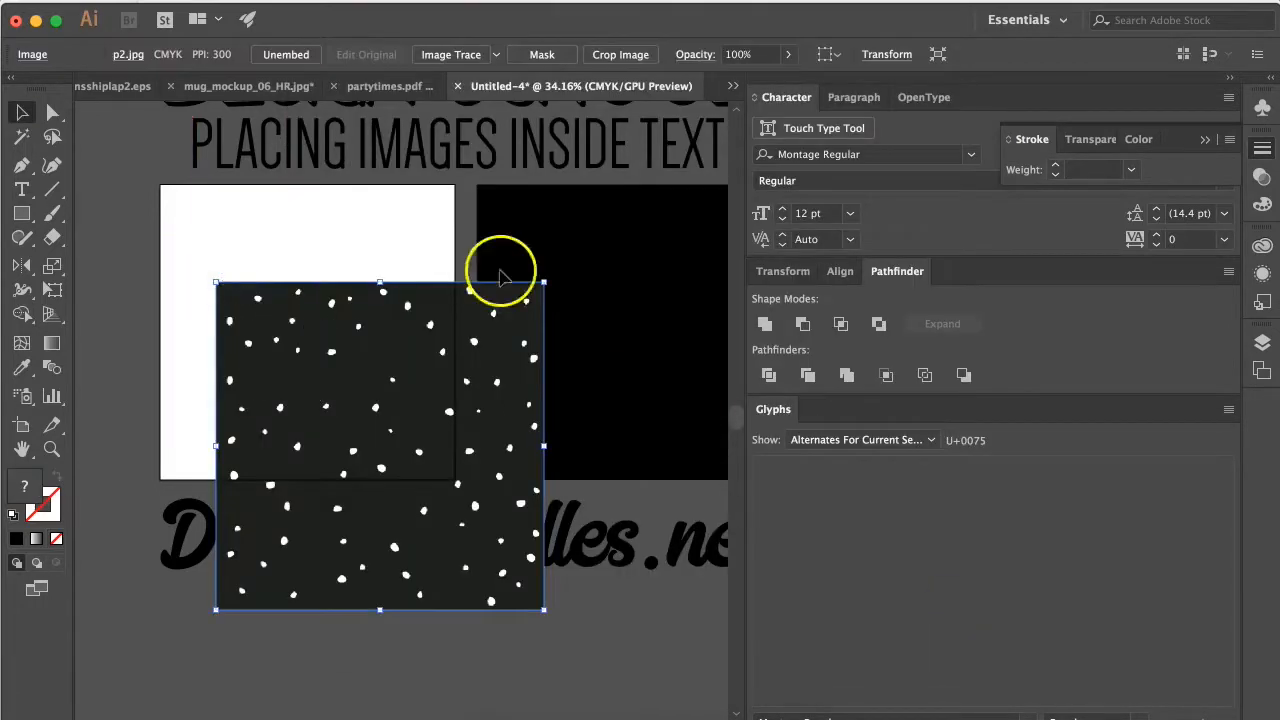
Scale the dotted pattern image down and position it so it fits inside the white square.
{"action": "left_click_drag", "start_coordinate": [543, 284], "coordinate": [400, 380]}
{"action": "left_click_drag", "start_coordinate": [349, 457], "coordinate": [304, 240]}
{"action": "left_click_drag", "start_coordinate": [353, 391], "coordinate": [428, 466]}
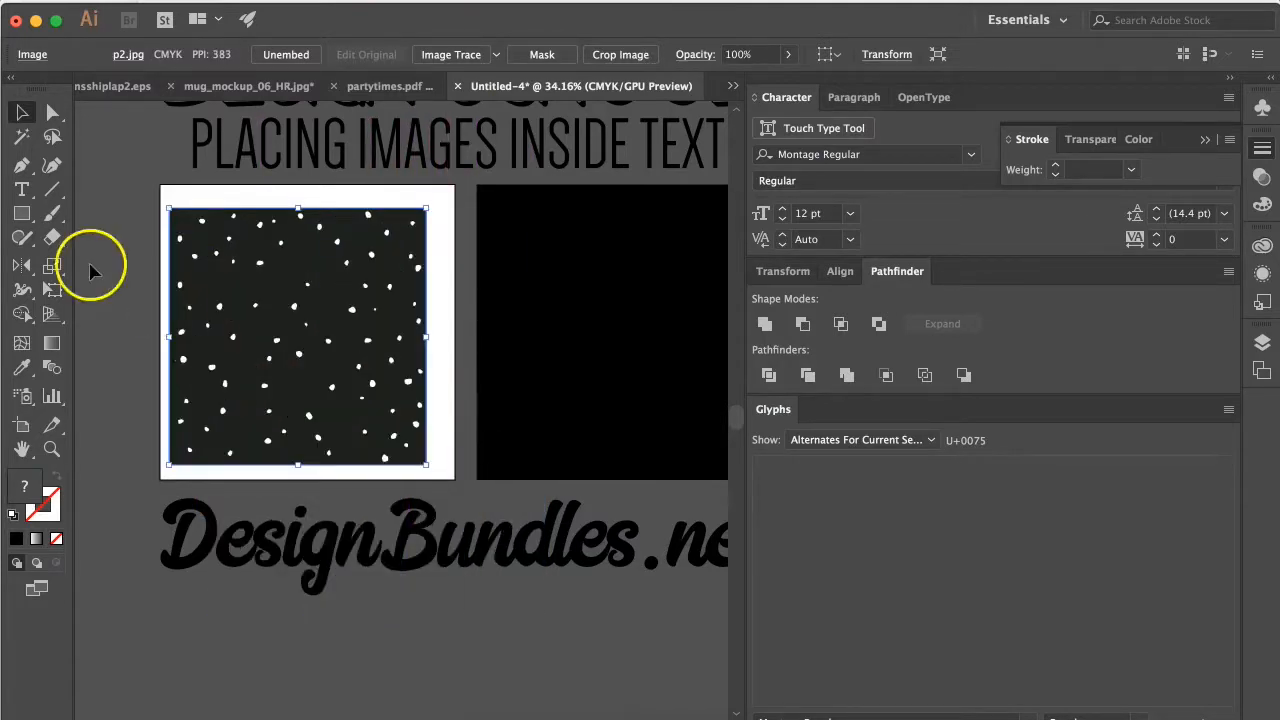
Add the text FontBundles over the middle of the dotted pattern and scale it to the pattern's full width, about 217 pt.
{"action": "left_click", "coordinate": [22, 189]}
{"action": "left_click", "coordinate": [205, 309]}
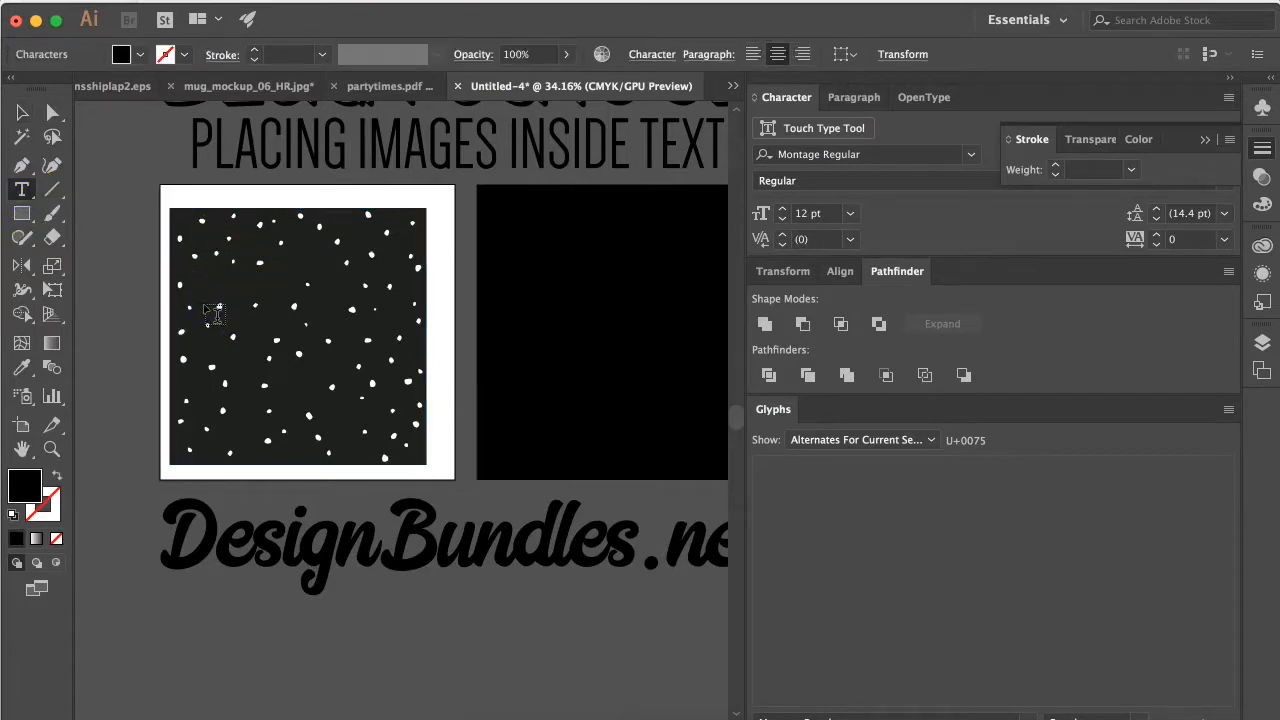
{"action": "left_click", "coordinate": [22, 112]}
{"action": "left_click_drag", "start_coordinate": [212, 313], "coordinate": [424, 291]}
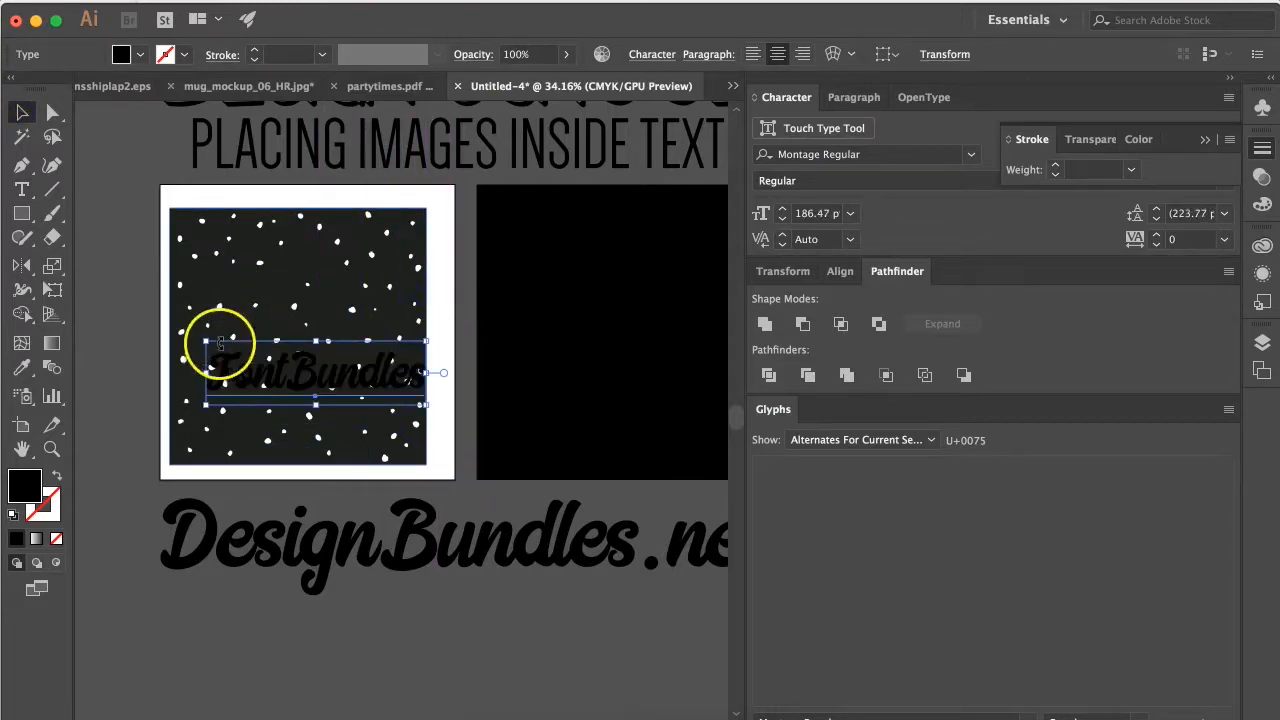
{"action": "left_click_drag", "start_coordinate": [200, 338], "coordinate": [172, 318]}
{"action": "left_click", "coordinate": [287, 385]}
{"action": "left_click_drag", "start_coordinate": [287, 385], "coordinate": [287, 352]}
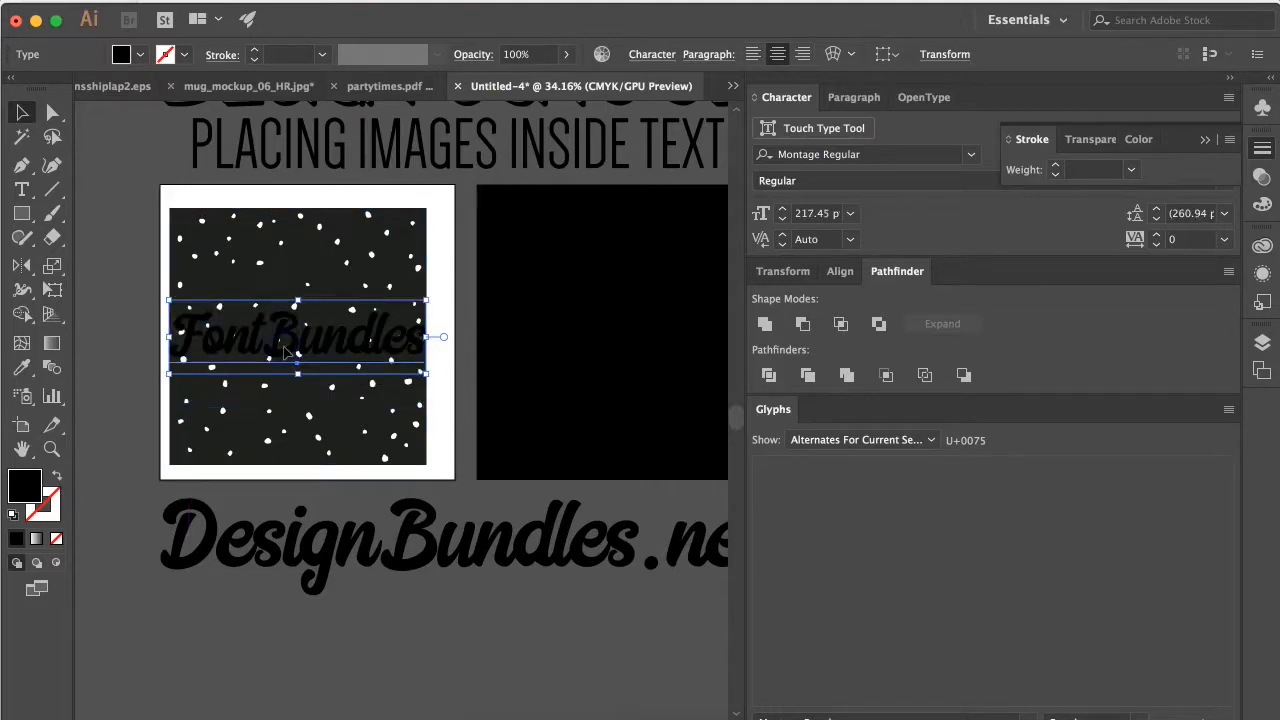
Remove the FontBundles text's fill and give it a white 3 pt stroke.
{"action": "left_click", "coordinate": [140, 55]}
{"action": "left_click", "coordinate": [16, 92]}
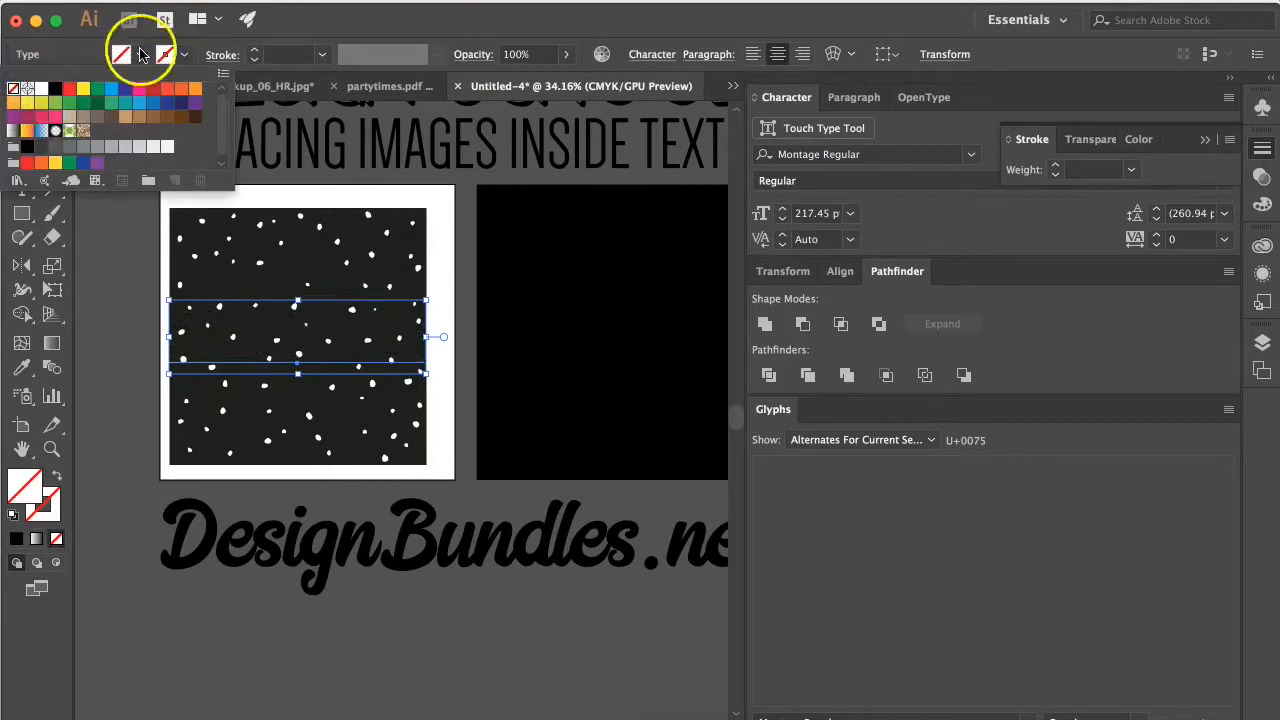
{"action": "left_click", "coordinate": [178, 57]}
{"action": "left_click", "coordinate": [180, 58]}
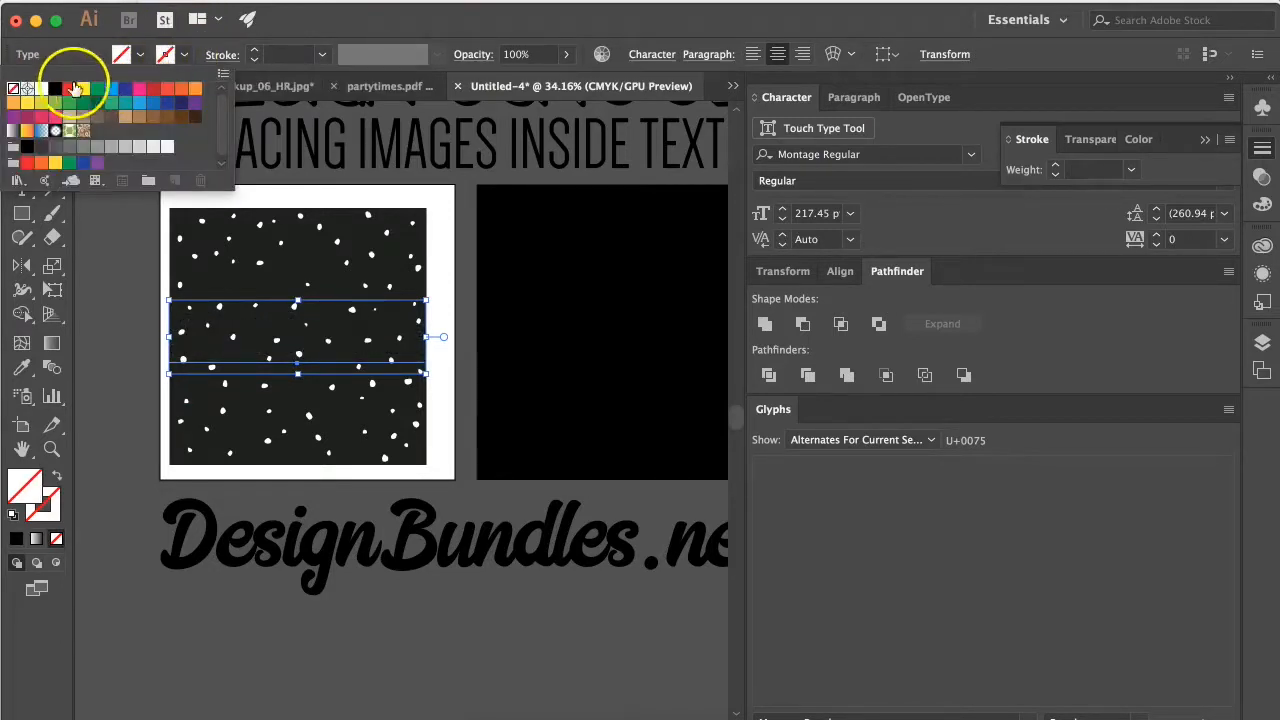
{"action": "left_click", "coordinate": [41, 89]}
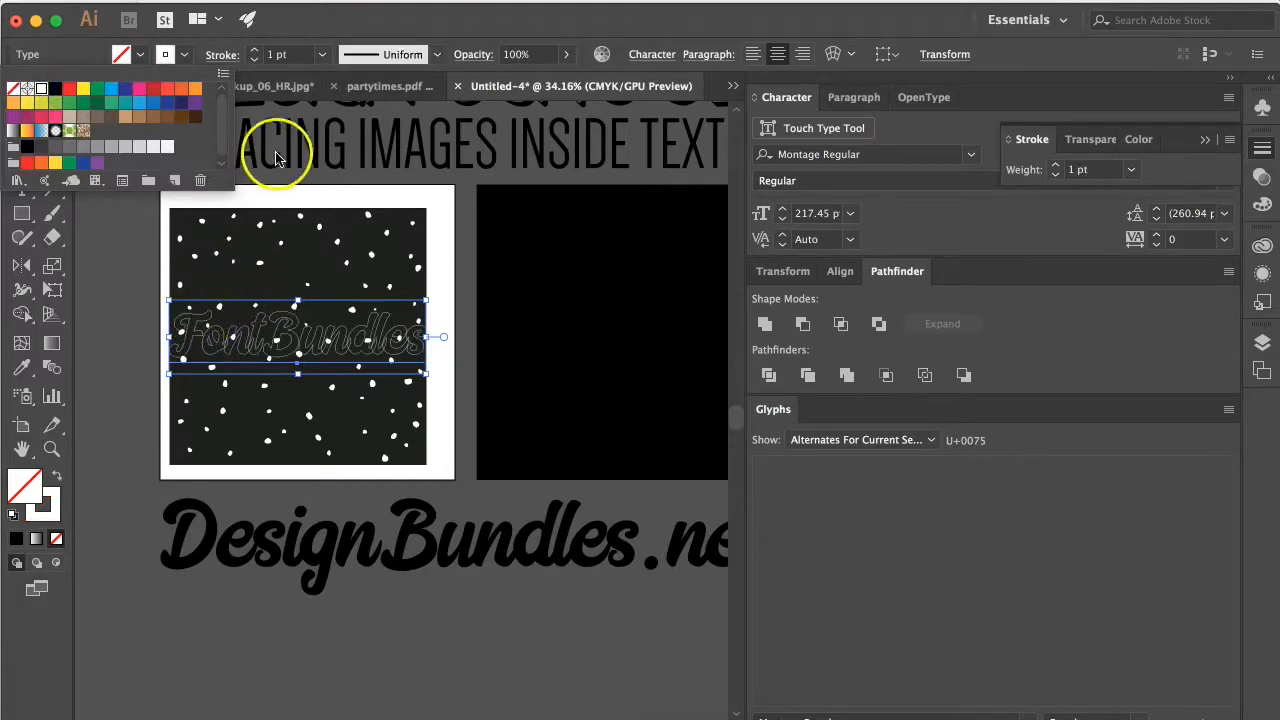
{"action": "left_click", "coordinate": [255, 51]}
{"action": "left_click", "coordinate": [254, 51]}
{"action": "left_click", "coordinate": [254, 51]}
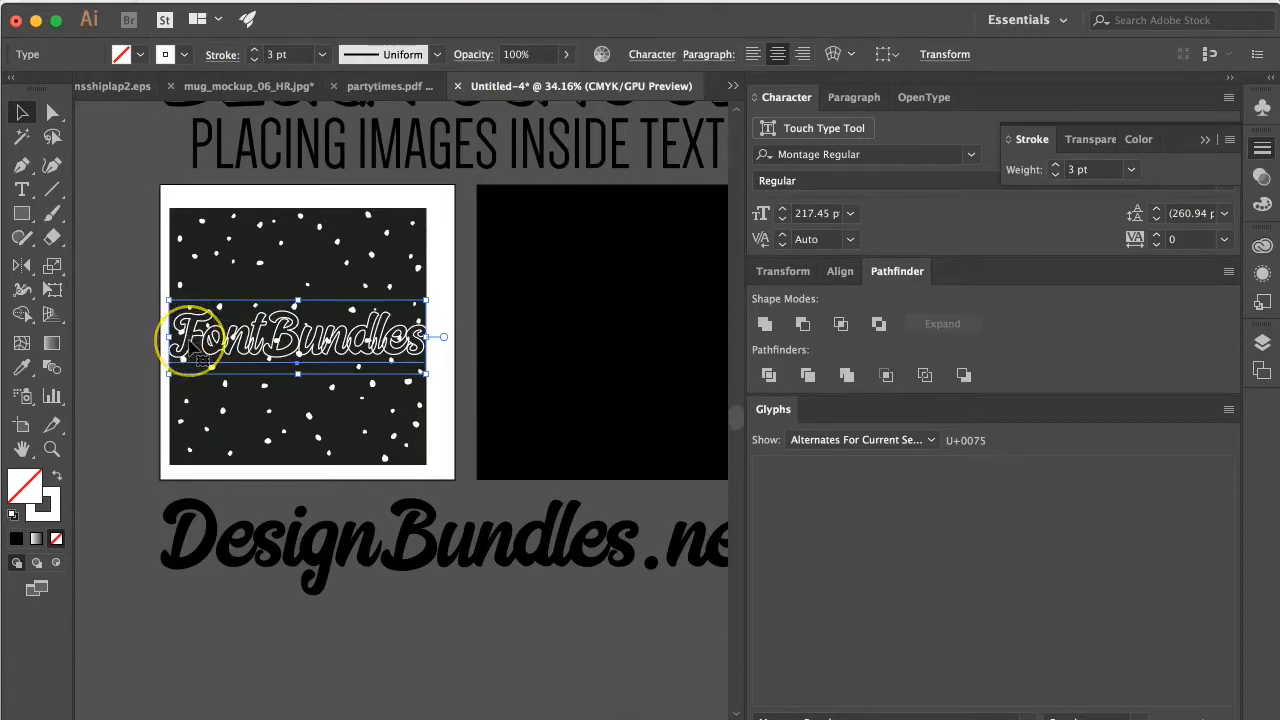
Nudge the outlined FontBundles text slightly upward over the dotted pattern to adjust which dots fall inside the letters.
{"action": "key", "text": "Up"}
{"action": "key", "text": "Up"}
{"action": "key", "text": "Up"}
{"action": "key", "text": "Up"}
{"action": "key", "text": "Up"}
{"action": "key", "text": "Up"}
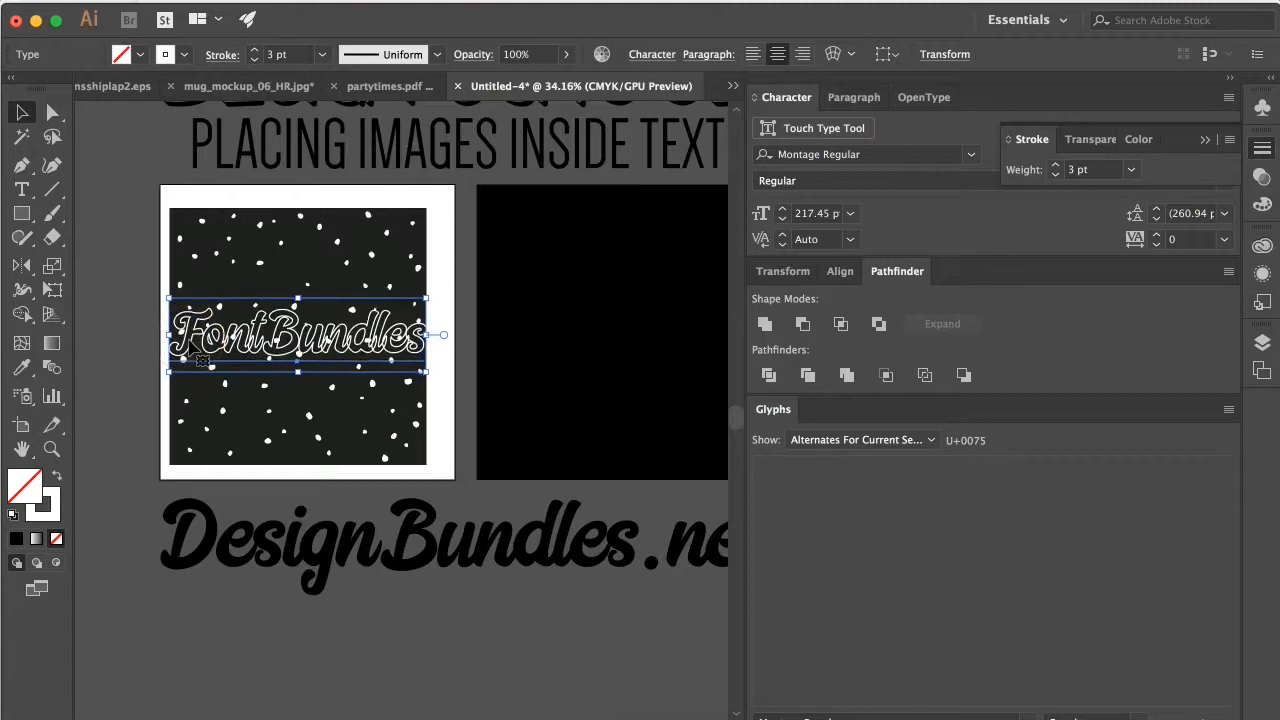
{"action": "key", "text": "Up"}
{"action": "key", "text": "Up"}
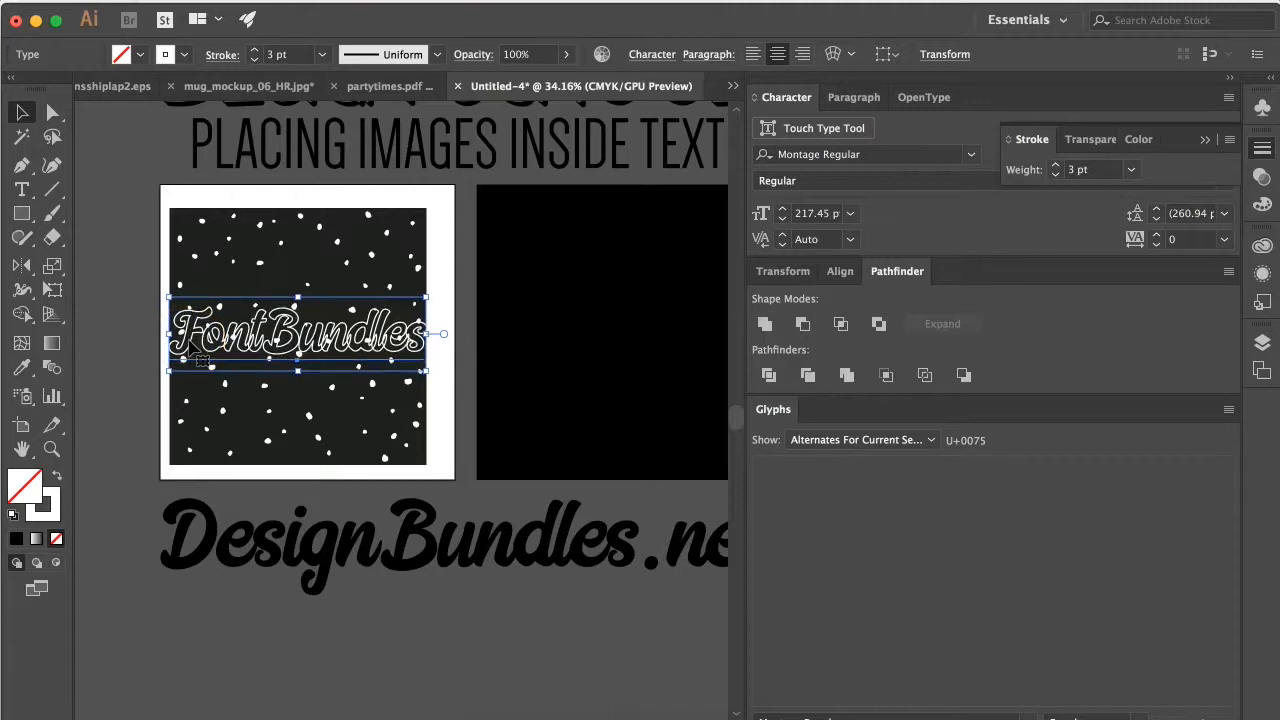
{"action": "key", "text": "Down"}
{"action": "key", "text": "Down"}
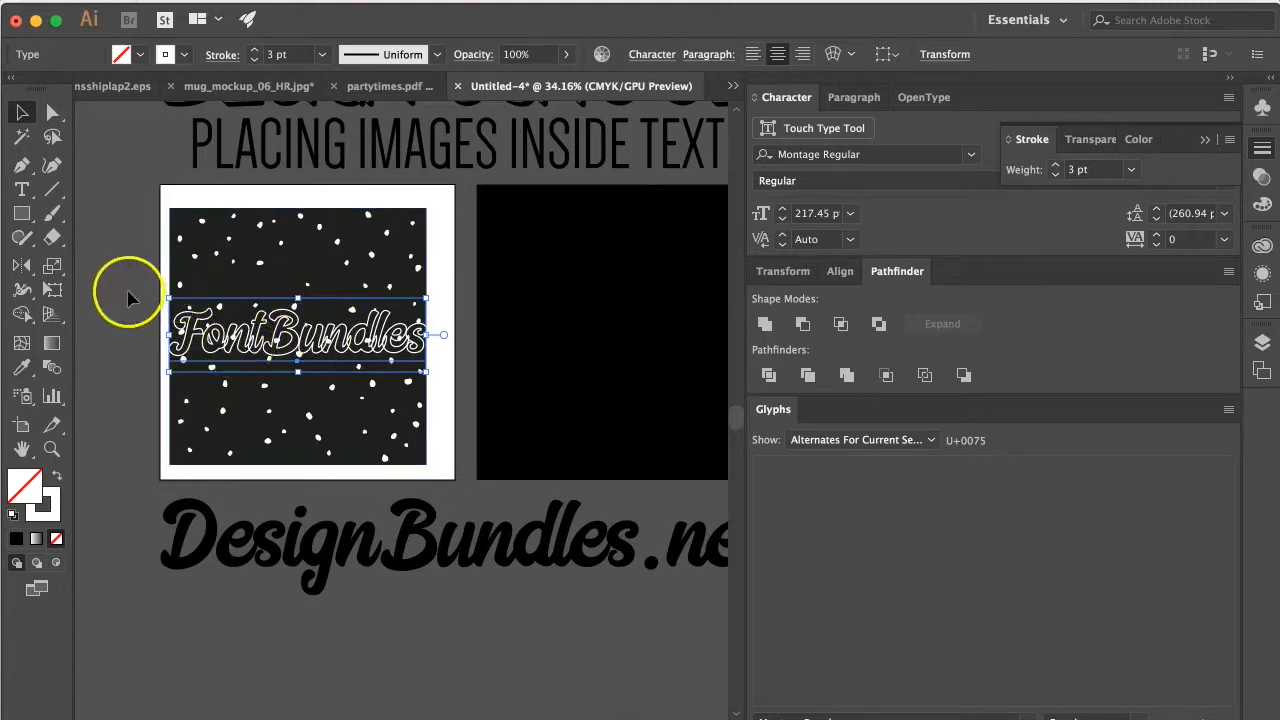
Make a clipping mask from the FontBundles text and the dotted pattern image.
{"action": "left_click", "coordinate": [276, 398], "text": "shift"}
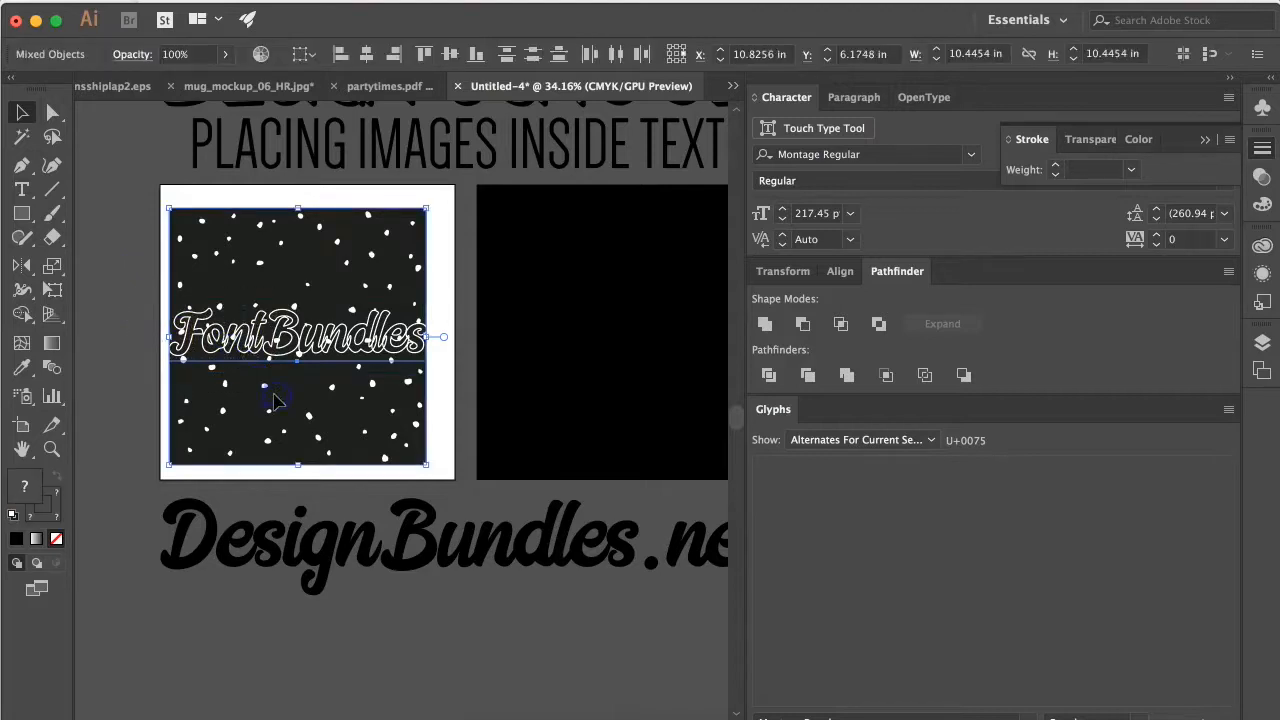
{"action": "right_click", "coordinate": [233, 336]}
{"action": "left_click", "coordinate": [333, 487]}
{"action": "left_click", "coordinate": [287, 431]}
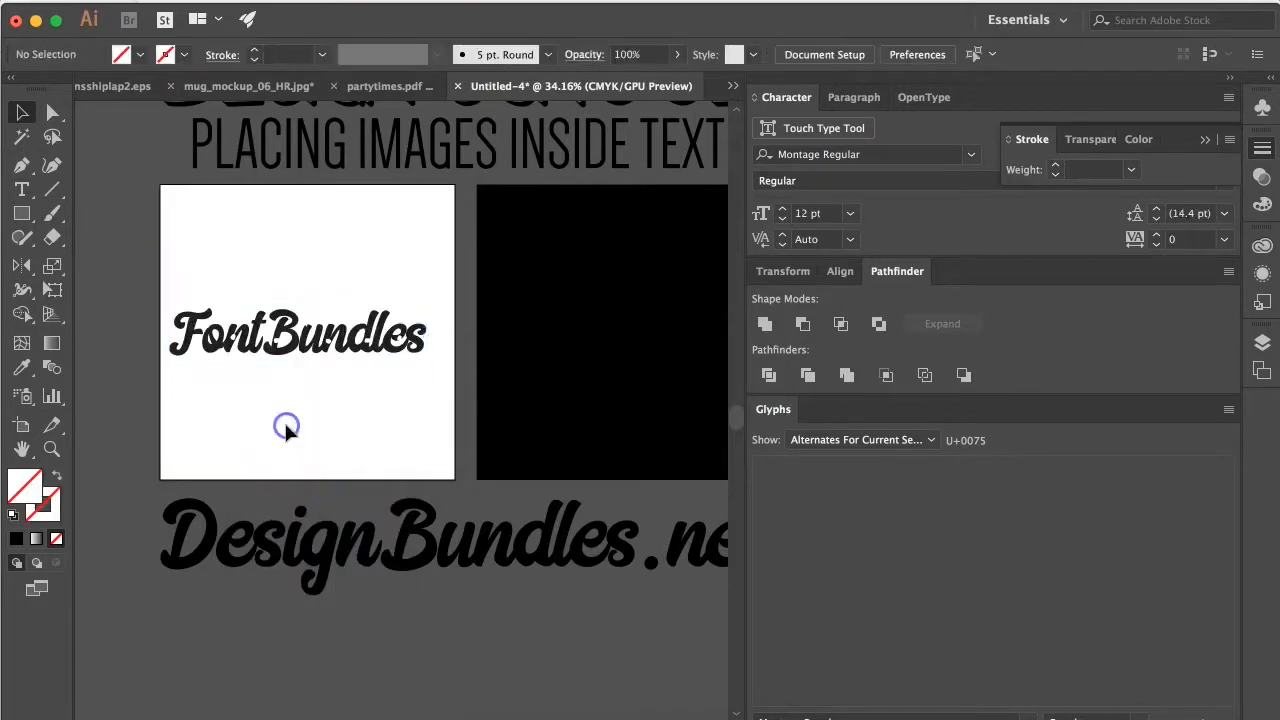
{"action": "scroll", "coordinate": [286, 349], "scroll_direction": "up", "scroll_amount": 5}
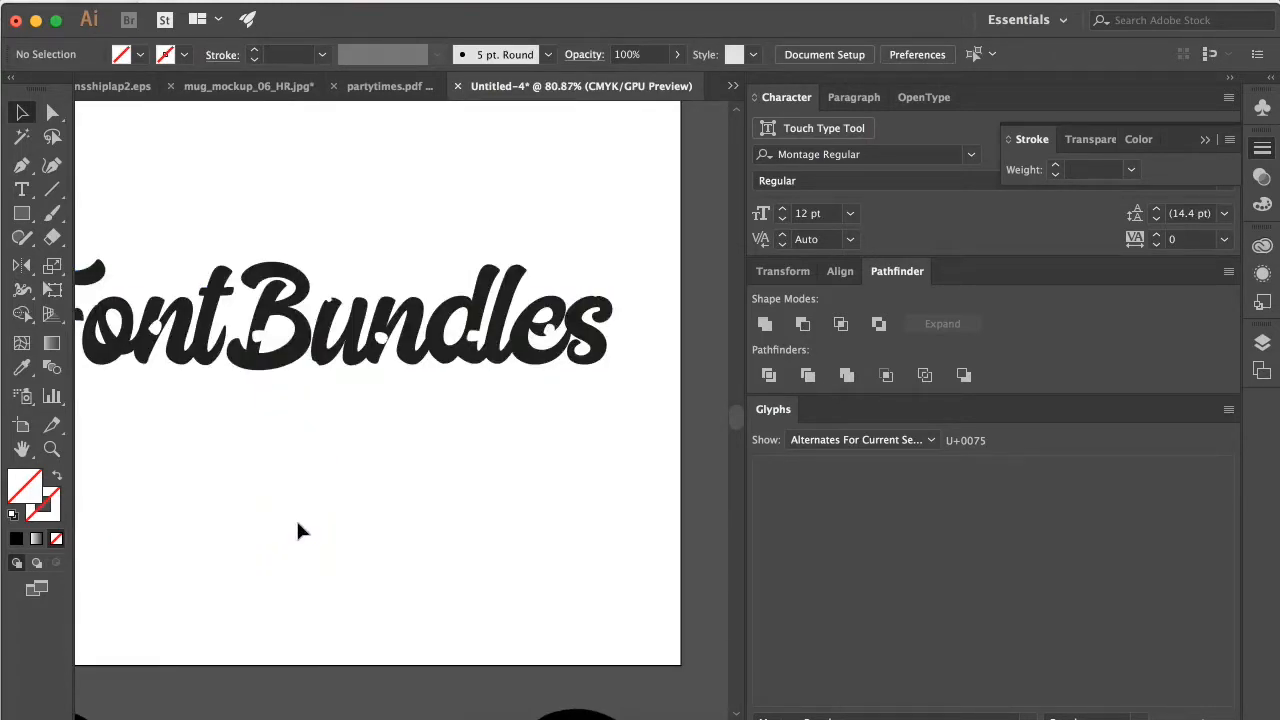
{"action": "scroll", "coordinate": [296, 518], "scroll_direction": "down", "scroll_amount": 4}
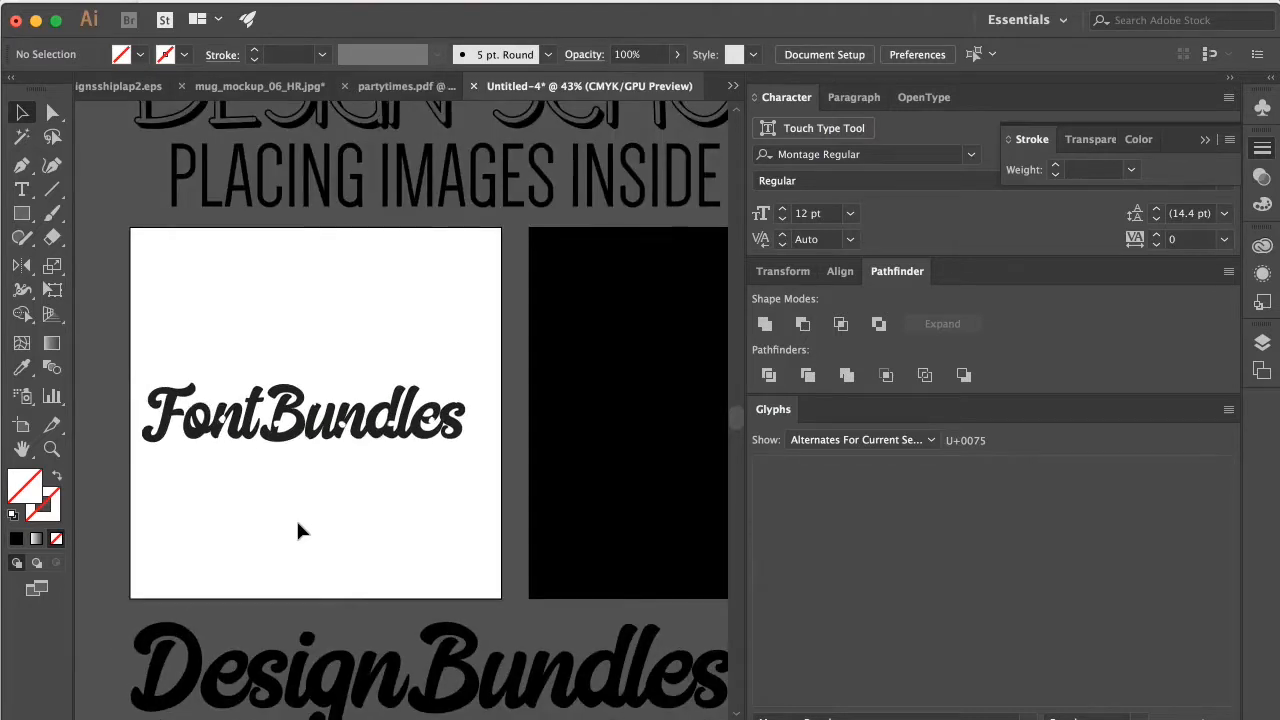
Choose the candy cane pattern p13.jpg from the patterns folder as the image to place.
{"action": "scroll", "coordinate": [297, 523], "scroll_direction": "down", "scroll_amount": 3}
{"action": "scroll", "coordinate": [298, 540], "scroll_direction": "right", "scroll_amount": 2}
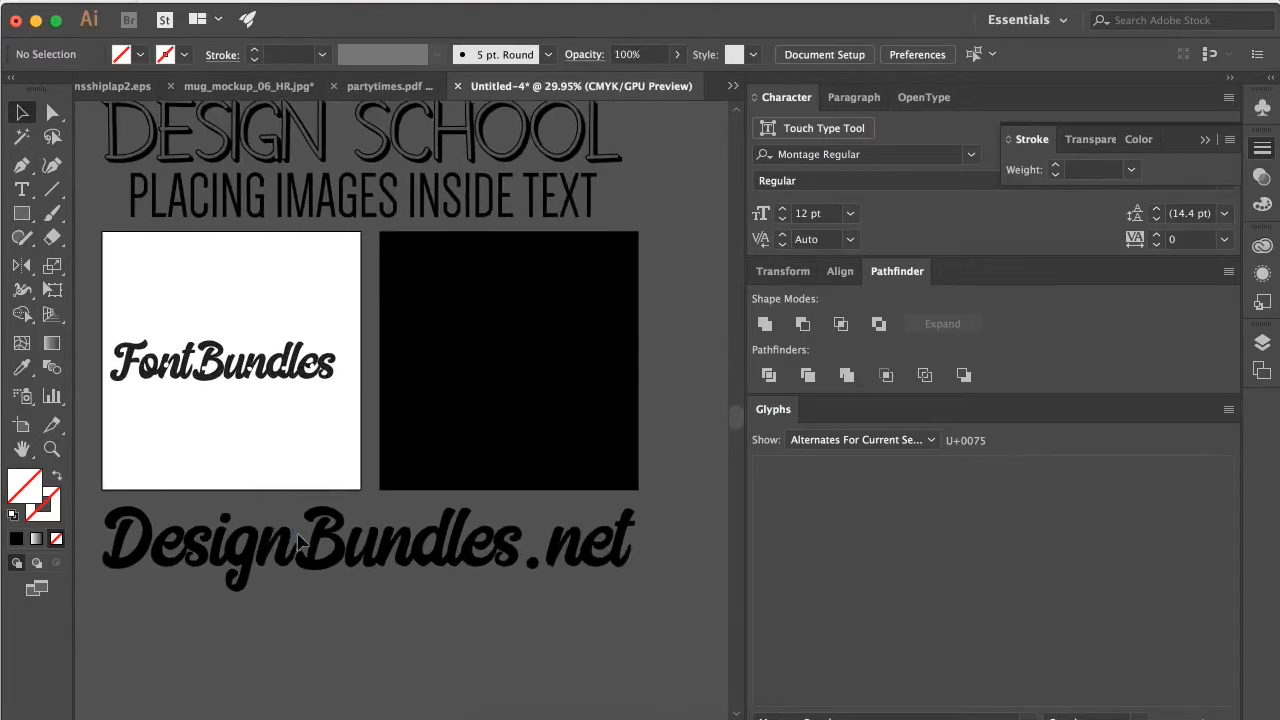
{"action": "left_click", "coordinate": [182, 4]}
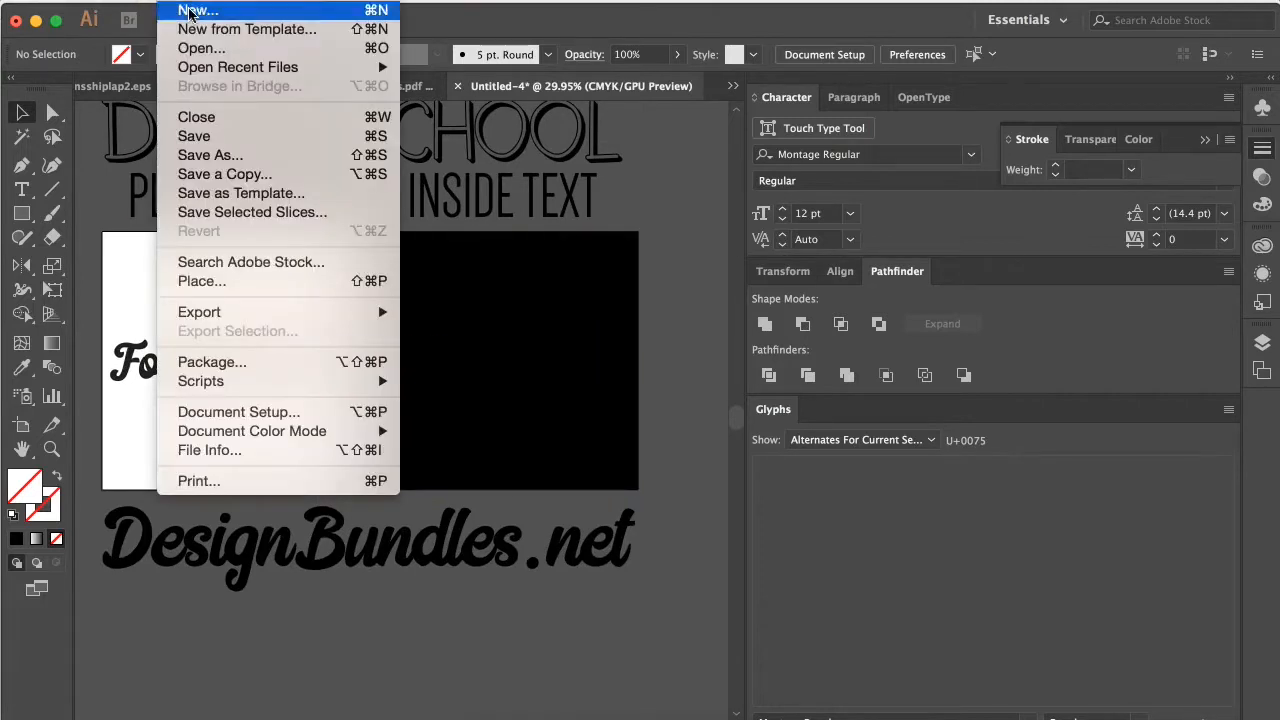
{"action": "left_click", "coordinate": [466, 246]}
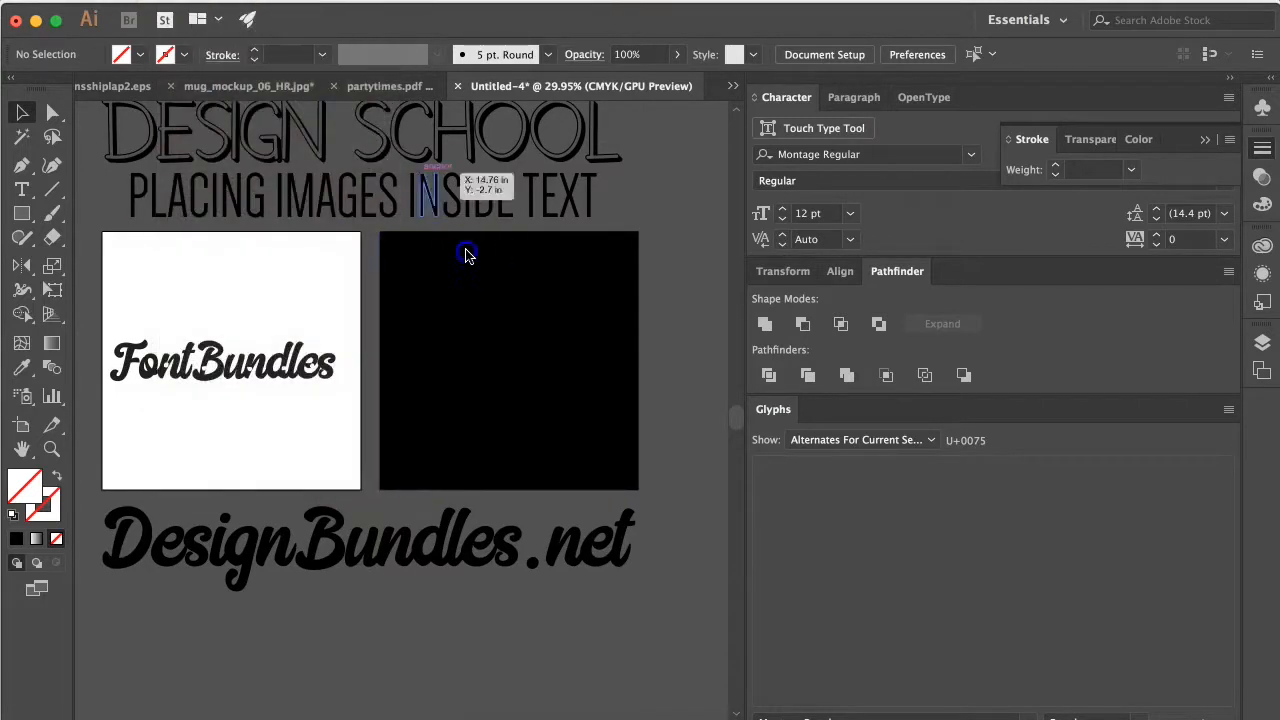
{"action": "left_click", "coordinate": [466, 251]}
{"action": "left_click", "coordinate": [182, 4]}
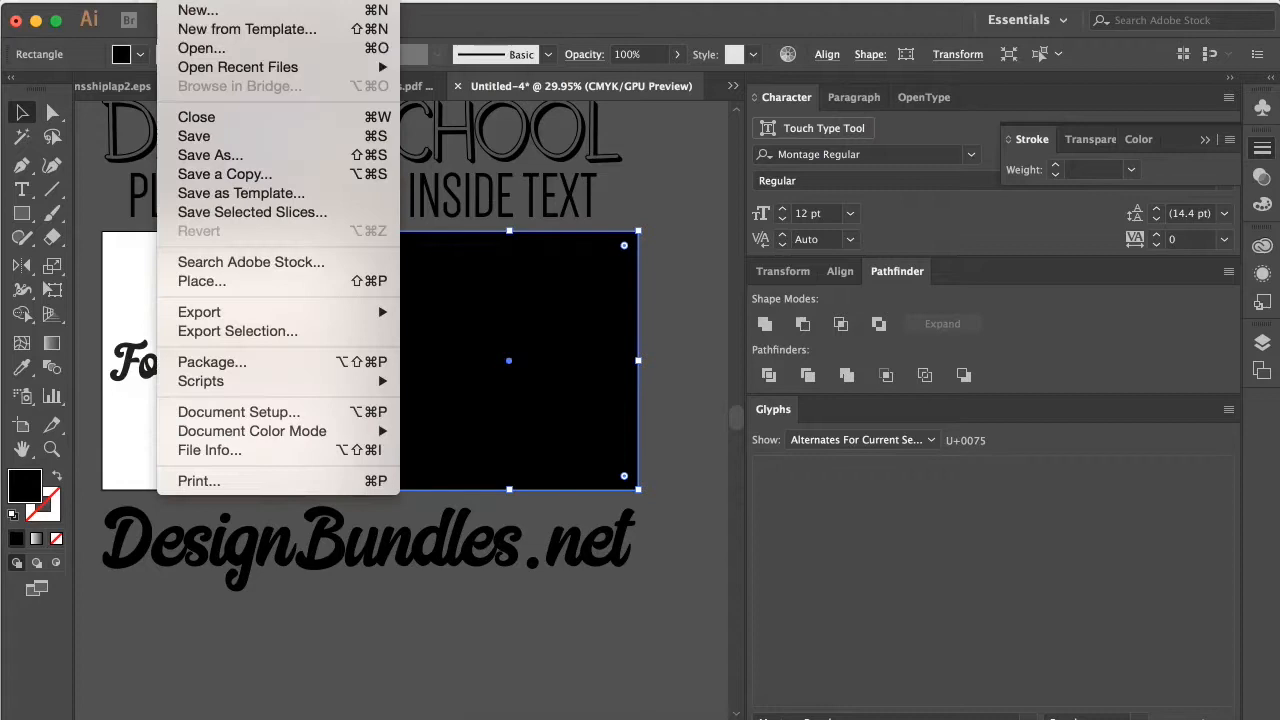
{"action": "left_click", "coordinate": [205, 281]}
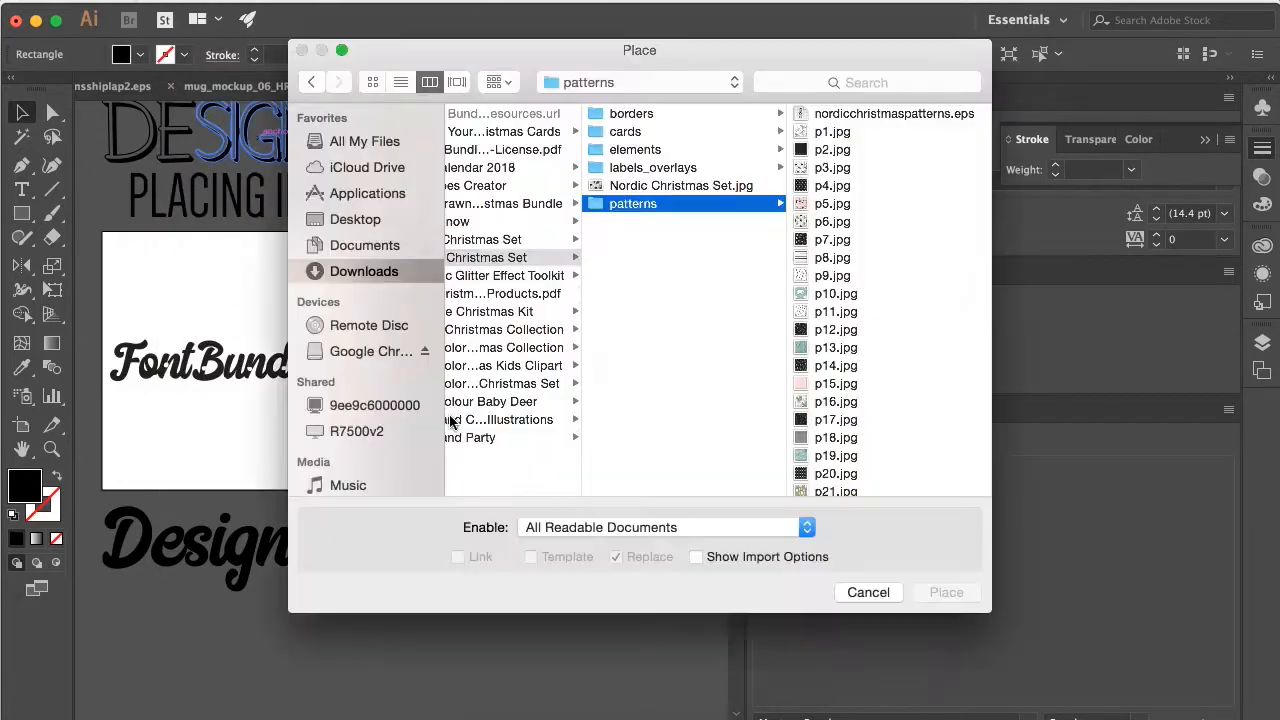
{"action": "left_click", "coordinate": [808, 208]}
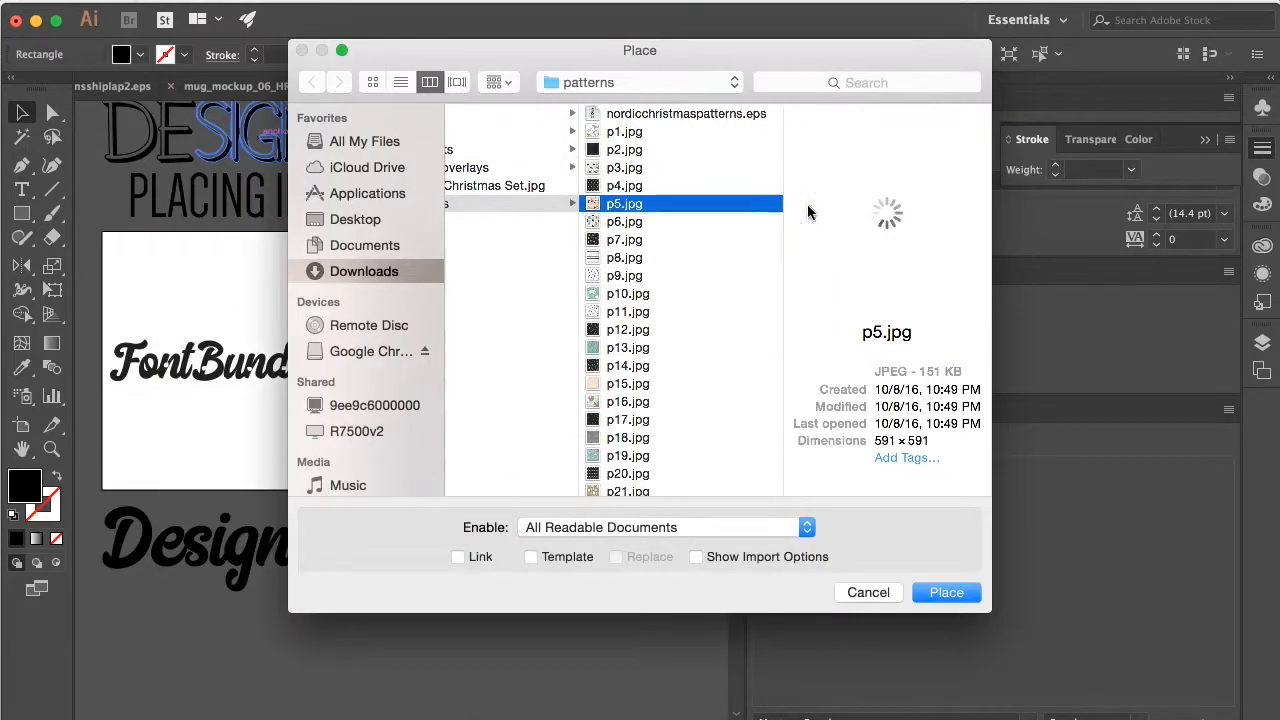
{"action": "left_click", "coordinate": [616, 274]}
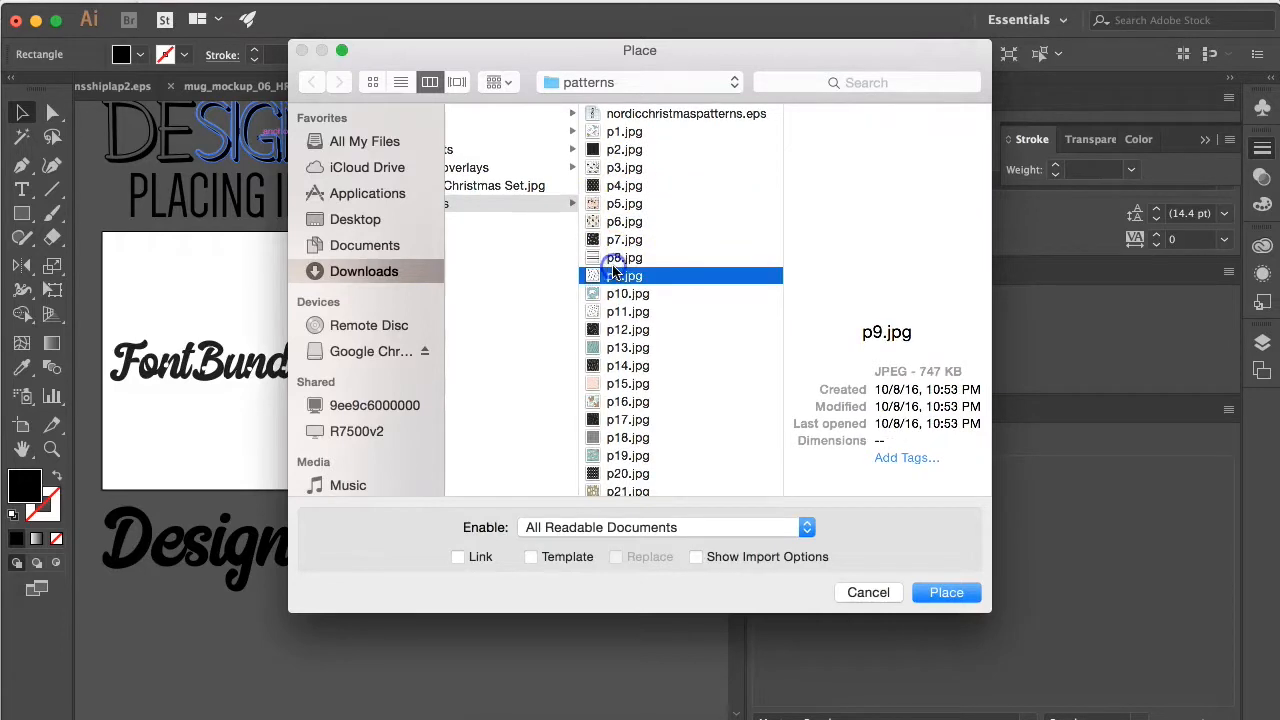
{"action": "left_click", "coordinate": [614, 259]}
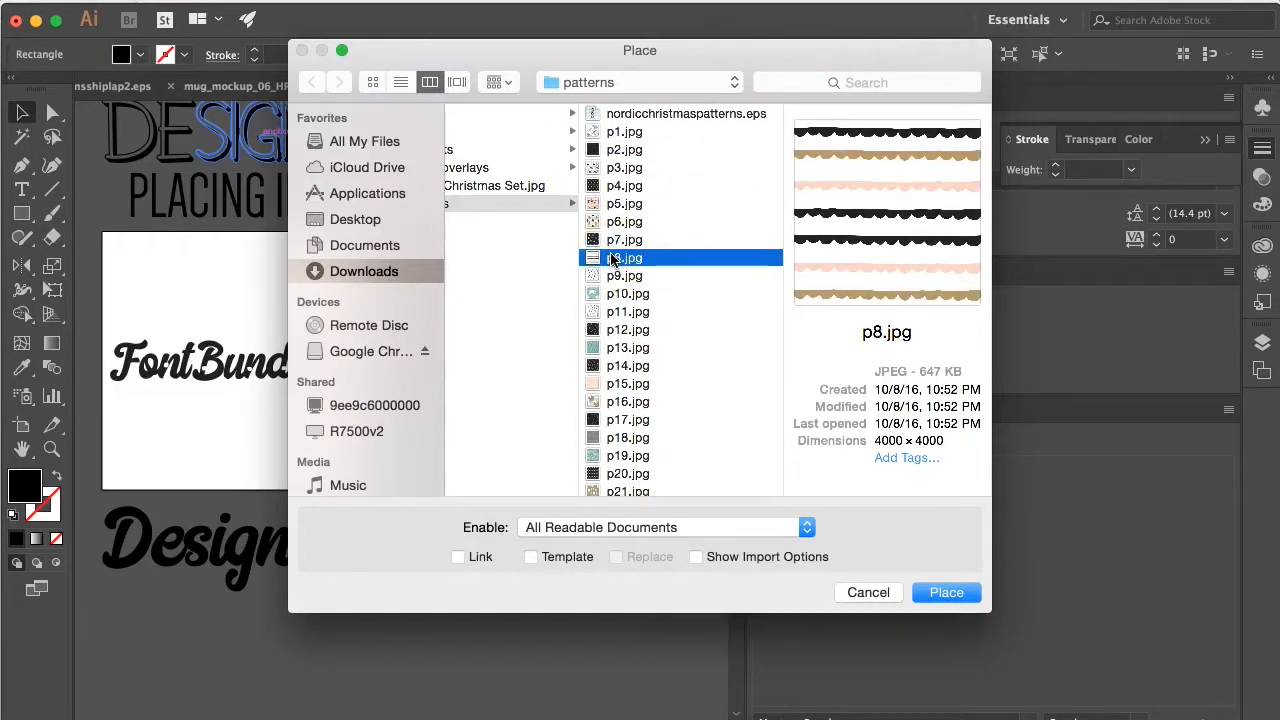
{"action": "left_click", "coordinate": [621, 348]}
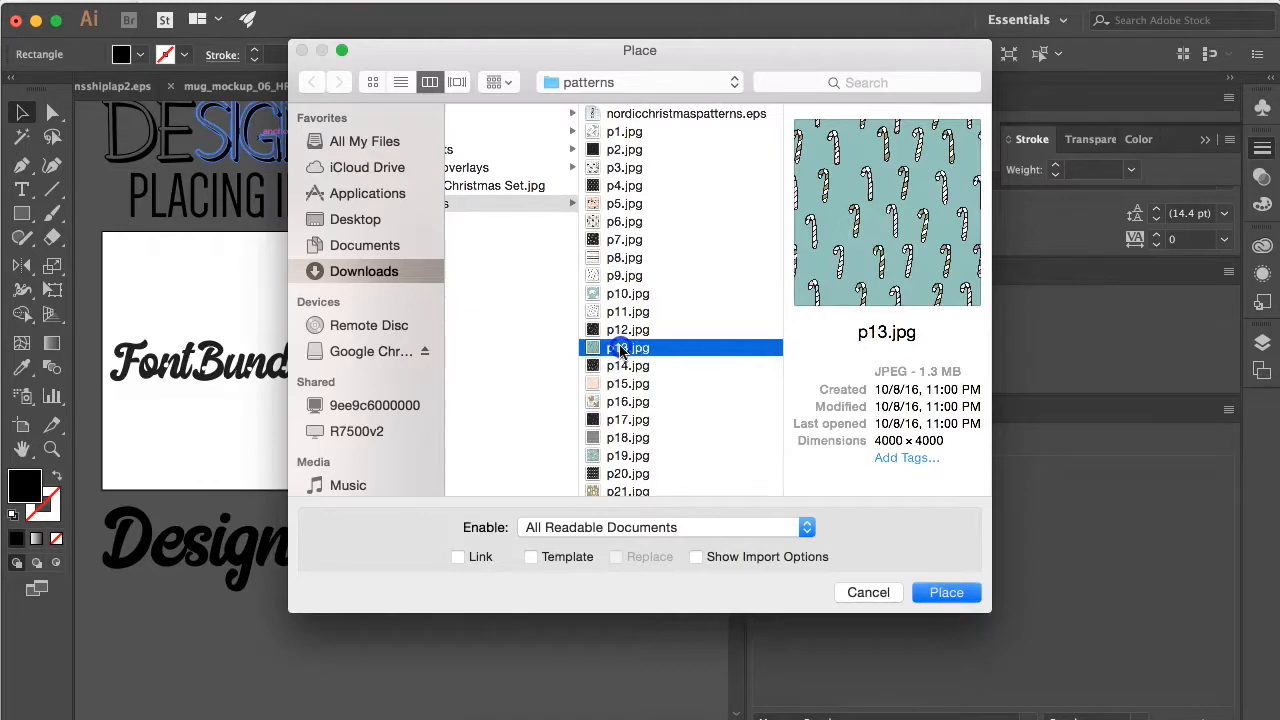
{"action": "double_click", "coordinate": [621, 348]}
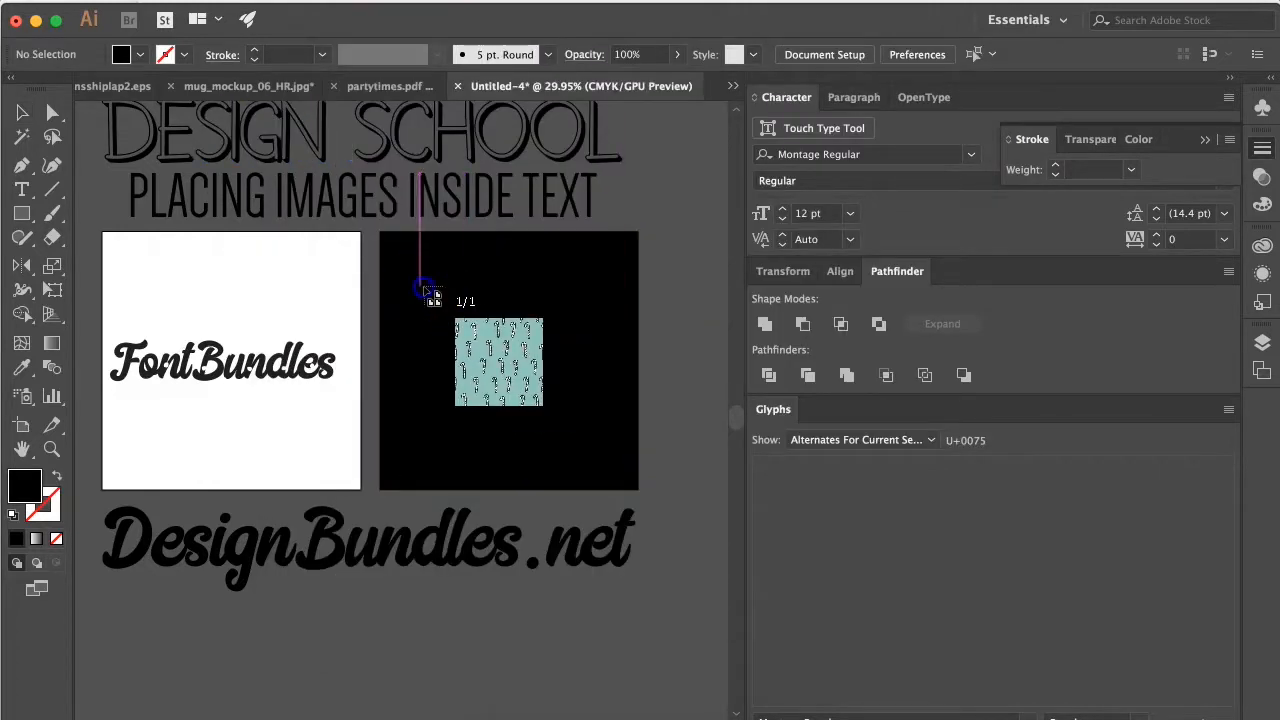
Place the candy cane image on the black square and scale it to about 10.59 in square, leaving a black border.
{"action": "left_click", "coordinate": [421, 288]}
{"action": "left_click_drag", "start_coordinate": [421, 288], "coordinate": [560, 428]}
{"action": "left_click_drag", "start_coordinate": [652, 478], "coordinate": [498, 327]}
{"action": "left_click_drag", "start_coordinate": [540, 398], "coordinate": [624, 480]}
Add the text Vandy over the lower half of the candy cane pattern and scale it to about 391 pt.
{"action": "left_click", "coordinate": [22, 189]}
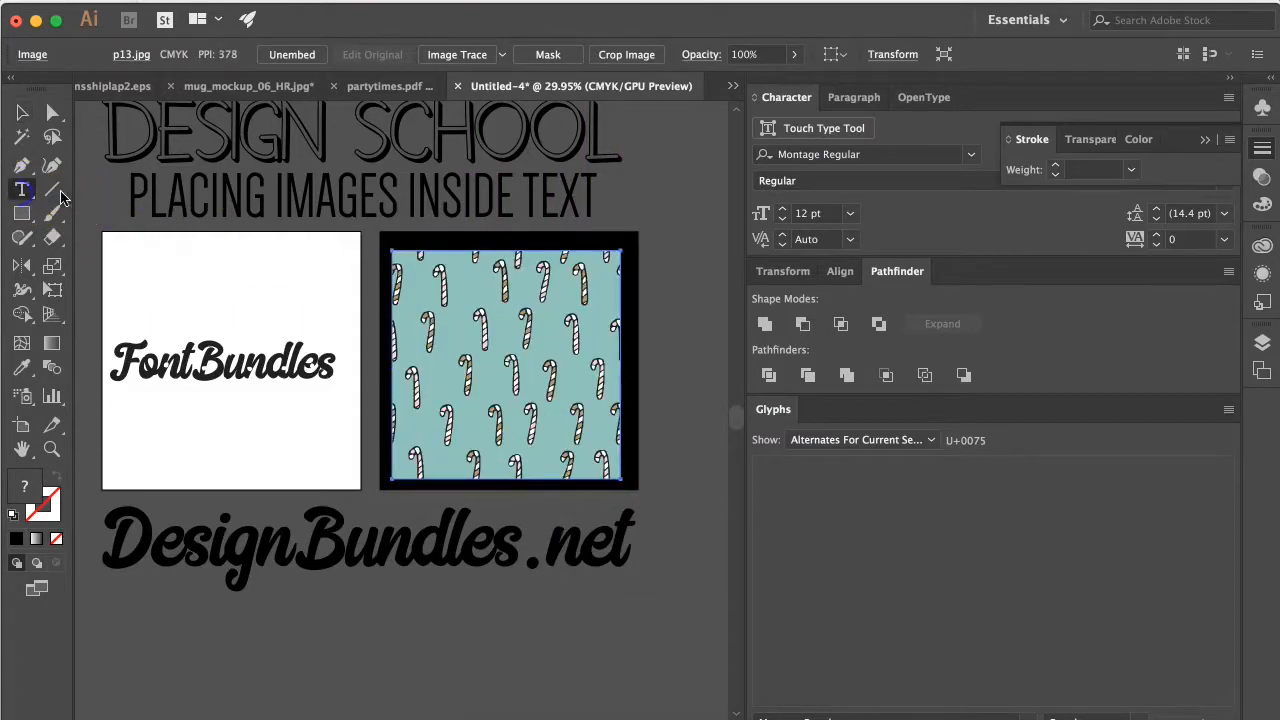
{"action": "left_click", "coordinate": [441, 353]}
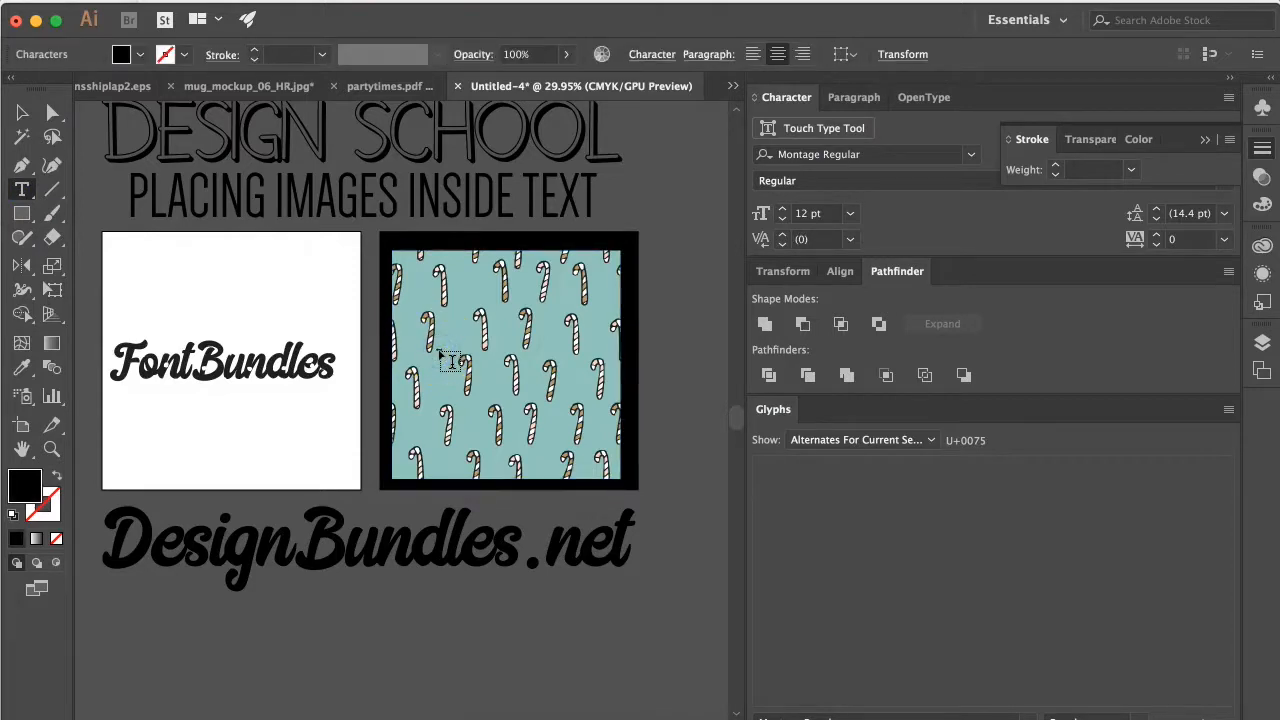
{"action": "left_click", "coordinate": [22, 112]}
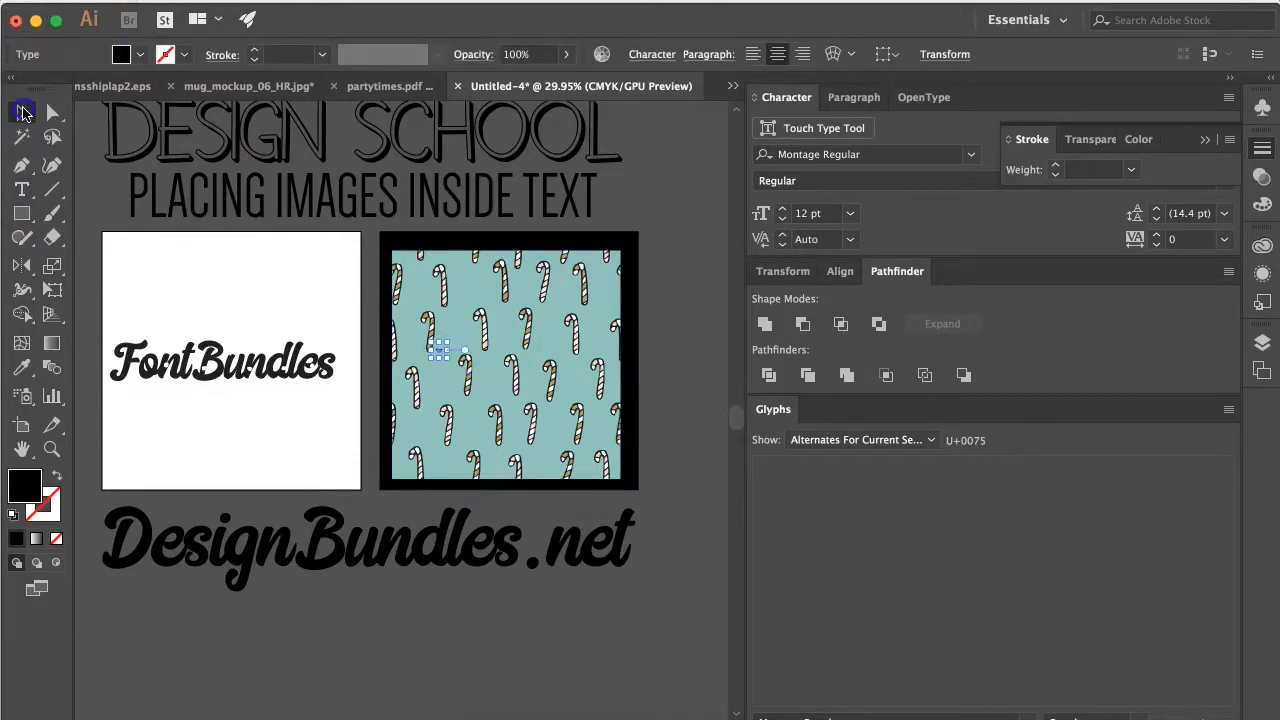
{"action": "left_click", "coordinate": [445, 360]}
{"action": "left_click_drag", "start_coordinate": [445, 360], "coordinate": [600, 485]}
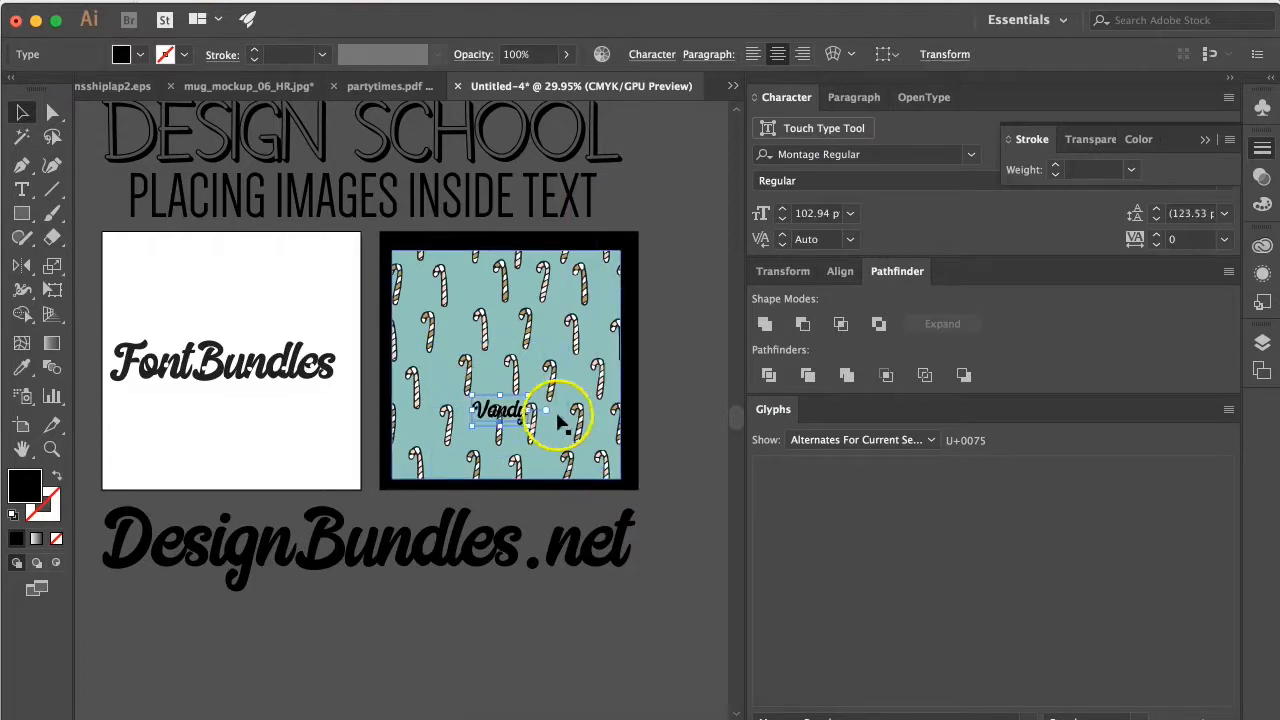
{"action": "left_click_drag", "start_coordinate": [530, 395], "coordinate": [634, 380]}
{"action": "left_click_drag", "start_coordinate": [471, 423], "coordinate": [412, 498]}
Replace the first letter of the text on the candy cane pattern with C, making the word Candy.
{"action": "double_click", "coordinate": [436, 424]}
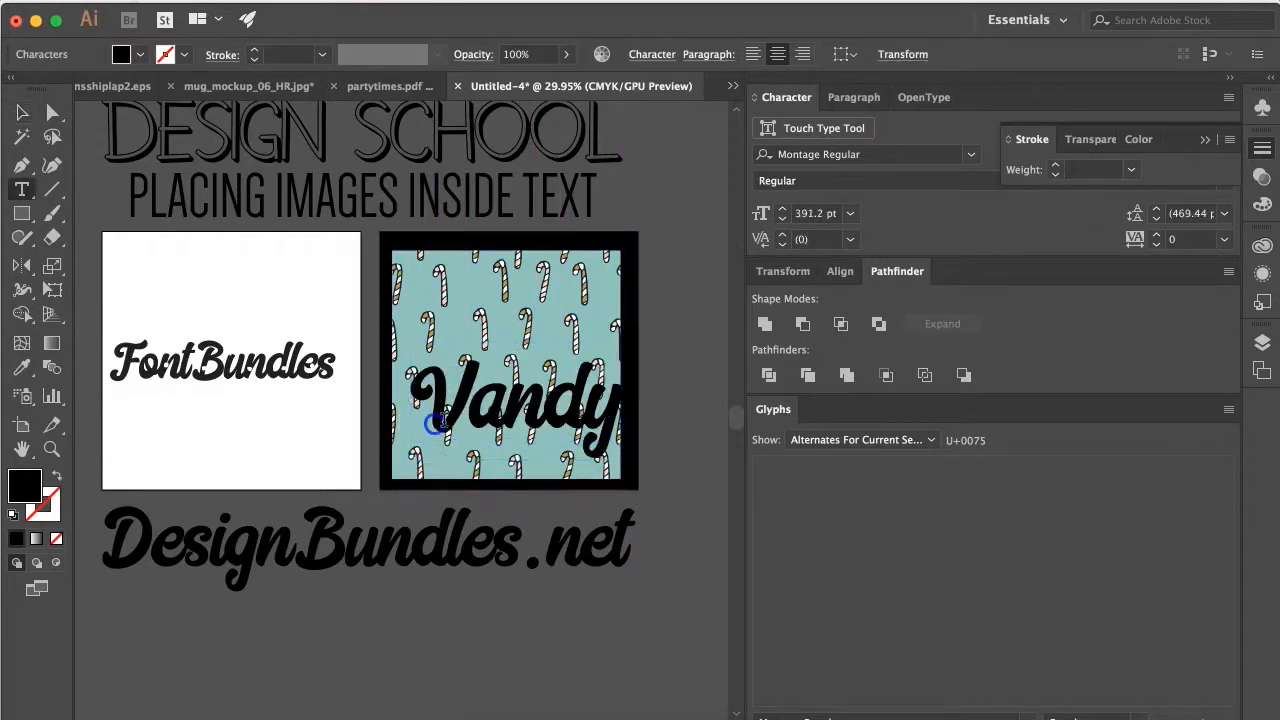
{"action": "left_click_drag", "start_coordinate": [438, 423], "coordinate": [420, 423]}
{"action": "type", "text": "C"}
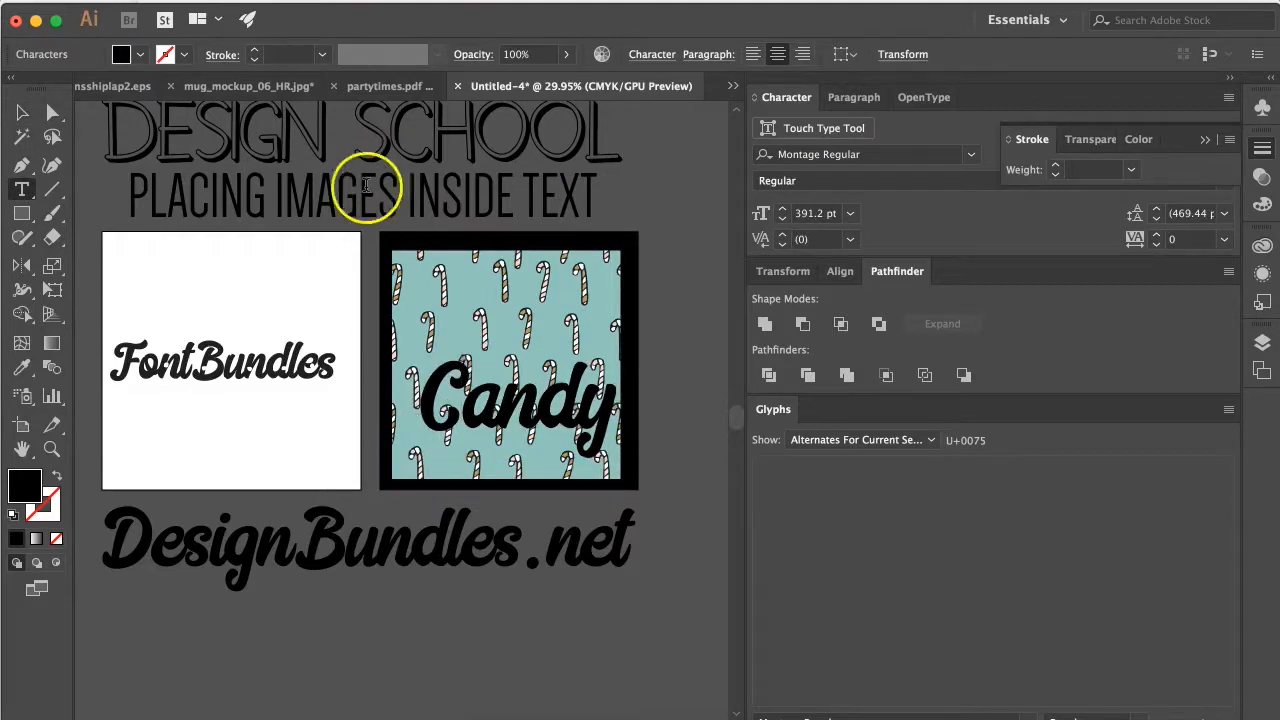
{"action": "left_click", "coordinate": [24, 117]}
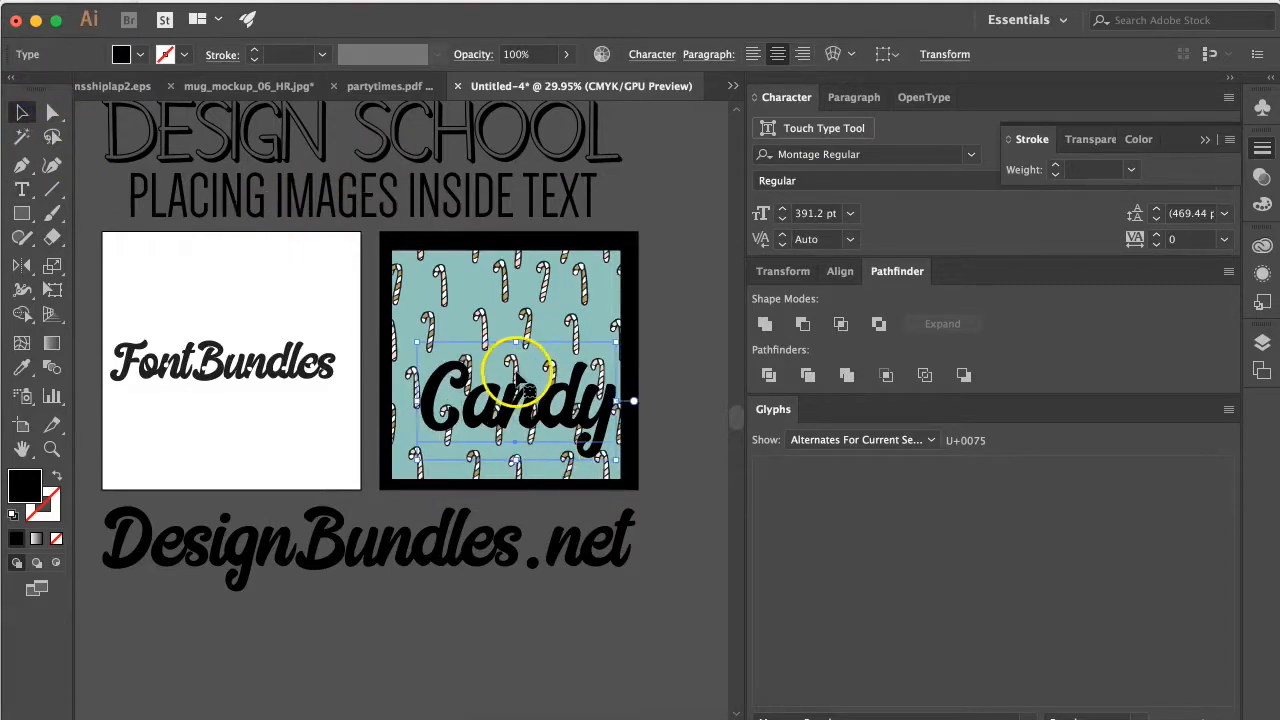
Remove the Candy text's fill and give it a black 3 pt stroke.
{"action": "left_click", "coordinate": [140, 54]}
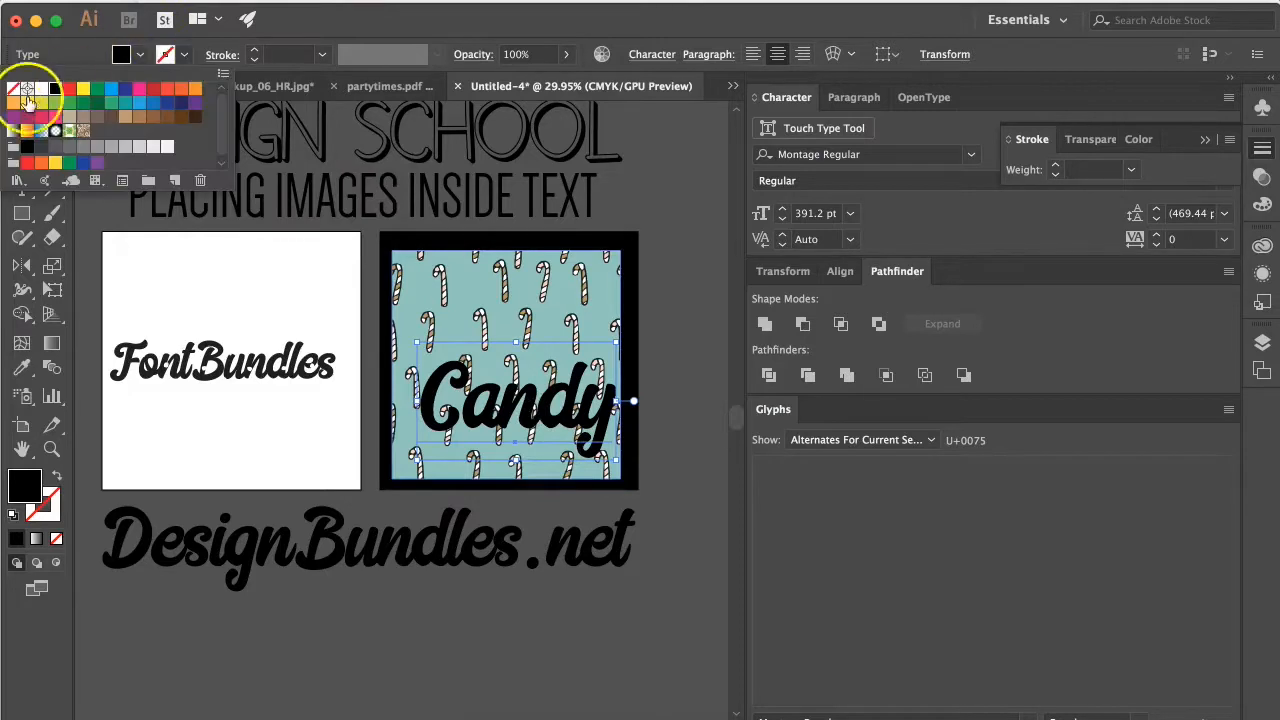
{"action": "left_click", "coordinate": [17, 92]}
{"action": "left_click", "coordinate": [176, 58]}
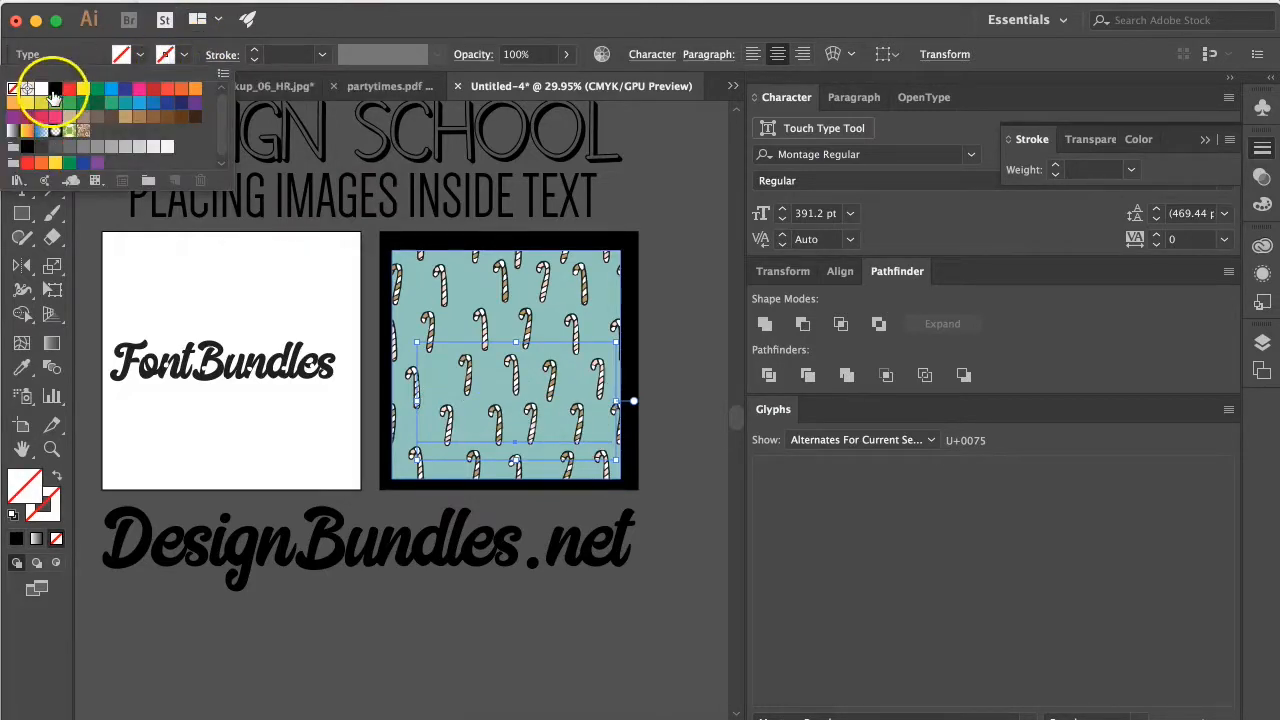
{"action": "left_click", "coordinate": [55, 90]}
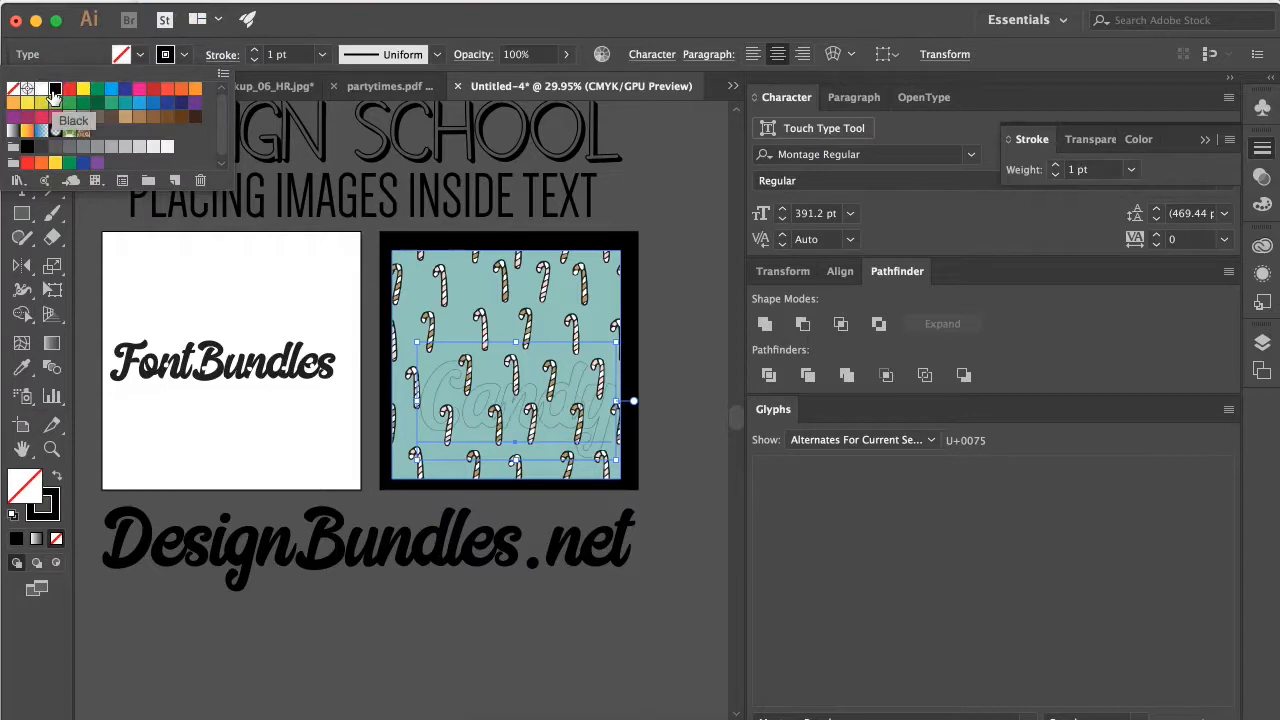
{"action": "left_click", "coordinate": [259, 54]}
{"action": "left_click", "coordinate": [259, 54]}
{"action": "left_click", "coordinate": [259, 54]}
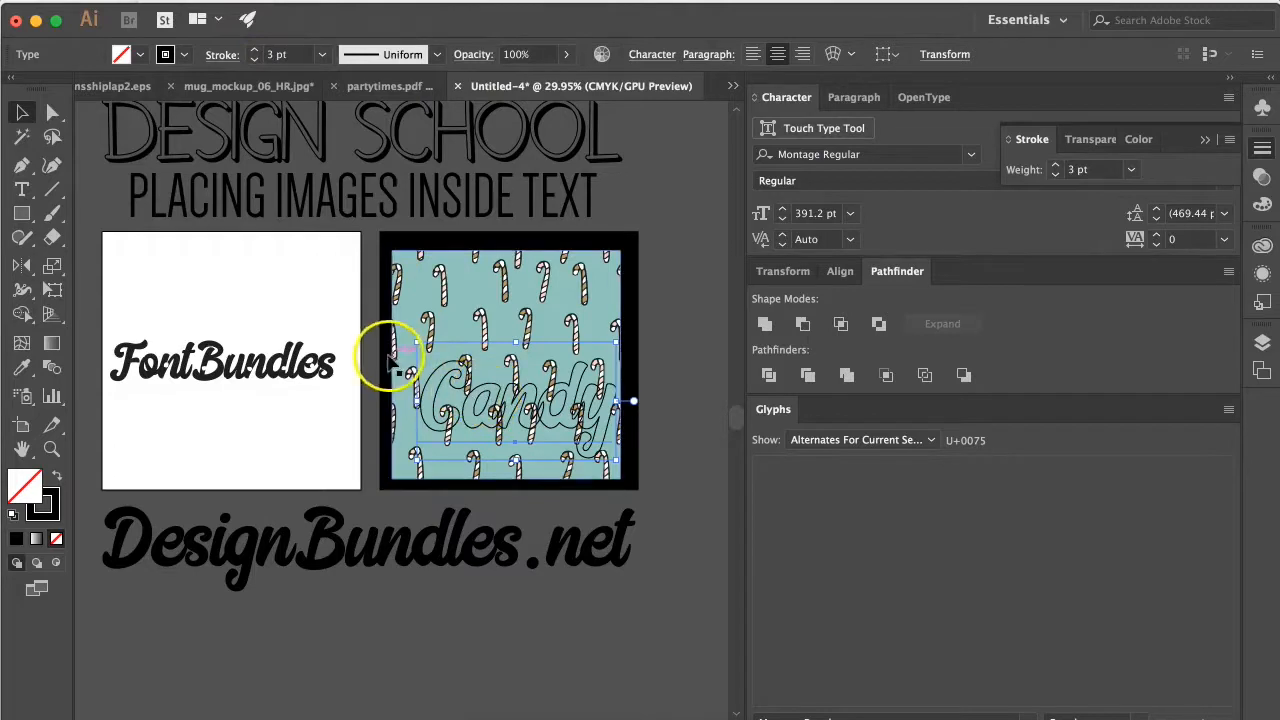
Make a clipping mask from the Candy text and the candy cane pattern image.
{"action": "left_click", "coordinate": [478, 318], "text": "shift"}
{"action": "right_click", "coordinate": [478, 318]}
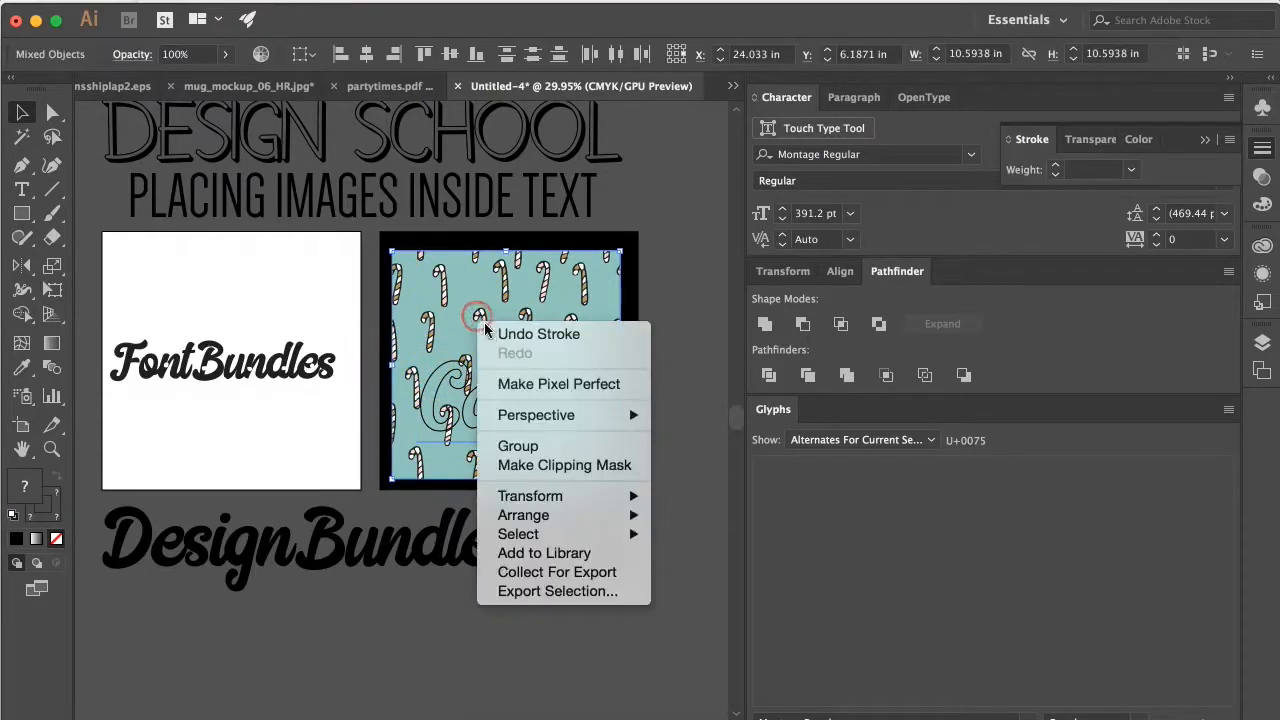
{"action": "left_click", "coordinate": [571, 464]}
Move the clipped Candy lettering to the upper half of the black square, enlarge it to nearly the square's width, and deselect it.
{"action": "left_click", "coordinate": [535, 436]}
{"action": "left_click_drag", "start_coordinate": [530, 420], "coordinate": [500, 328]}
{"action": "left_click_drag", "start_coordinate": [585, 370], "coordinate": [610, 430]}
{"action": "left_click", "coordinate": [666, 363]}
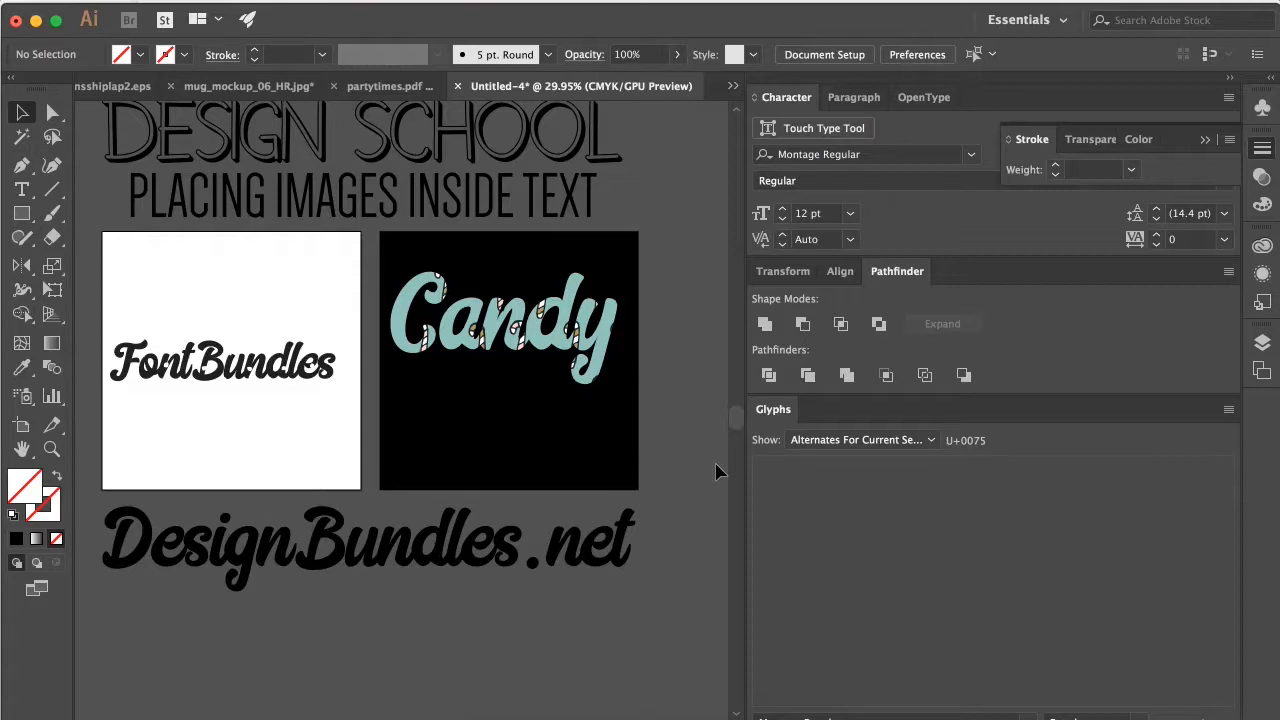
{"action": "left_click", "coordinate": [296, 588]}
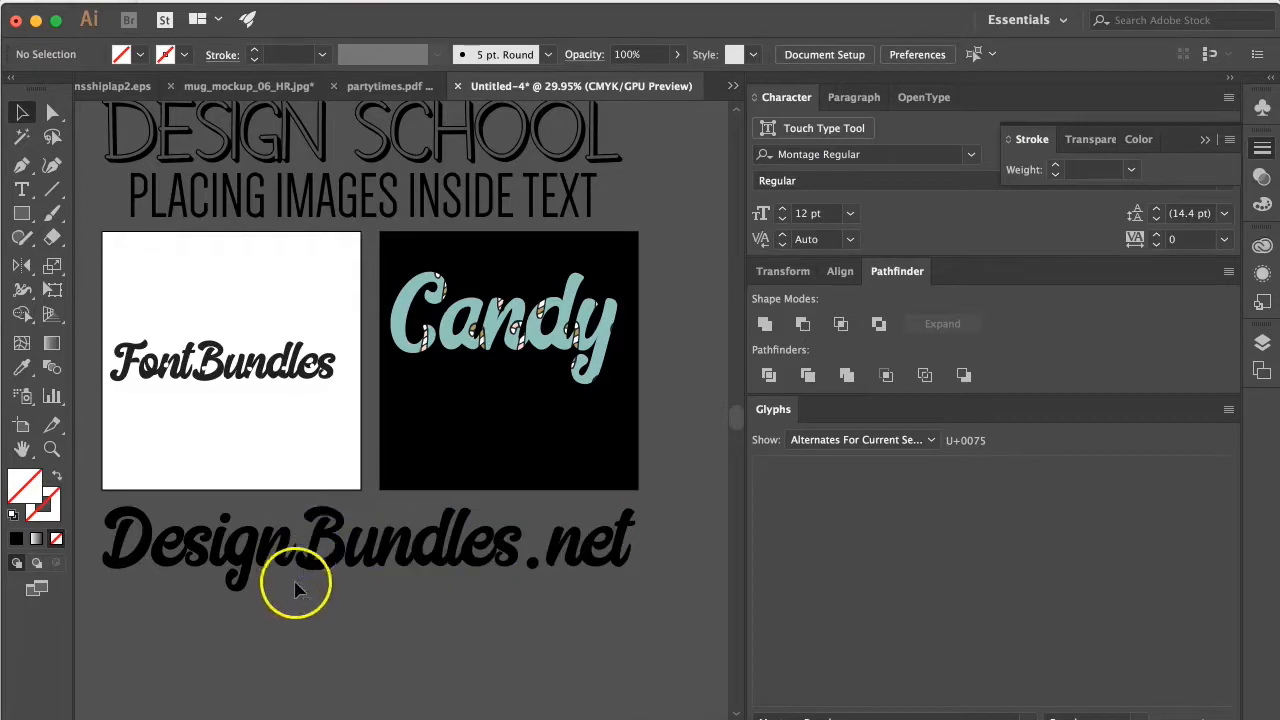
{"action": "left_click", "coordinate": [55, 702]}
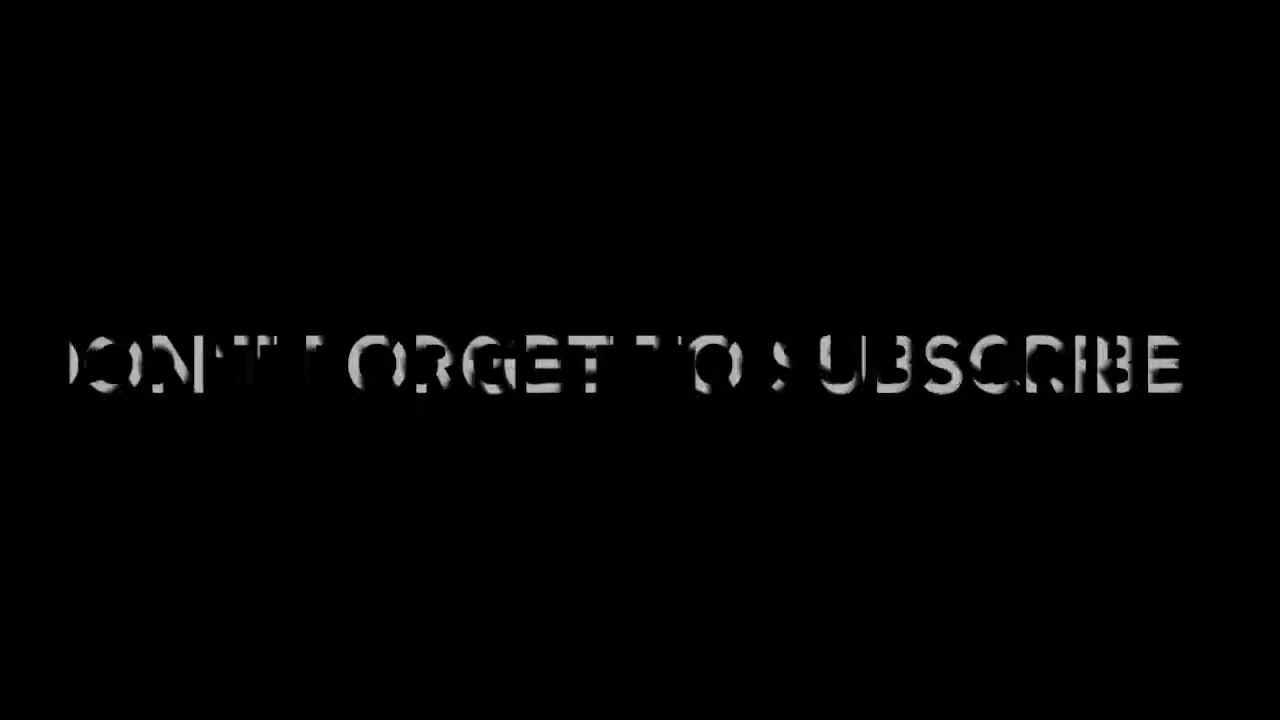